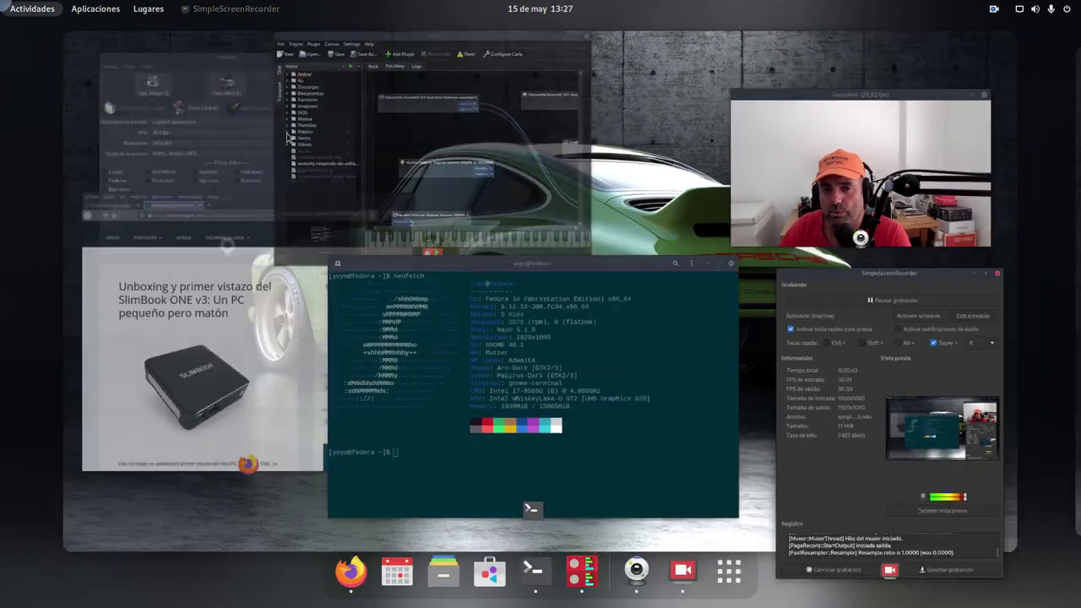
Step: Look through the Salmorejo Geek article about the SlimBook ONE v3, including its hardware configuration paragraph
click(284, 393)
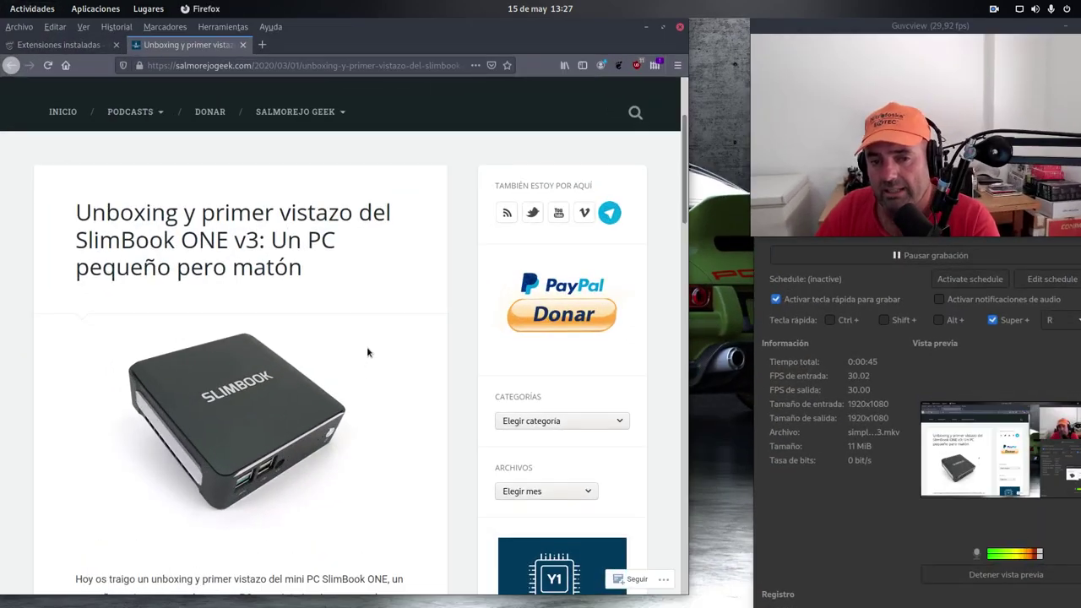
scroll(367, 350, down, 15)
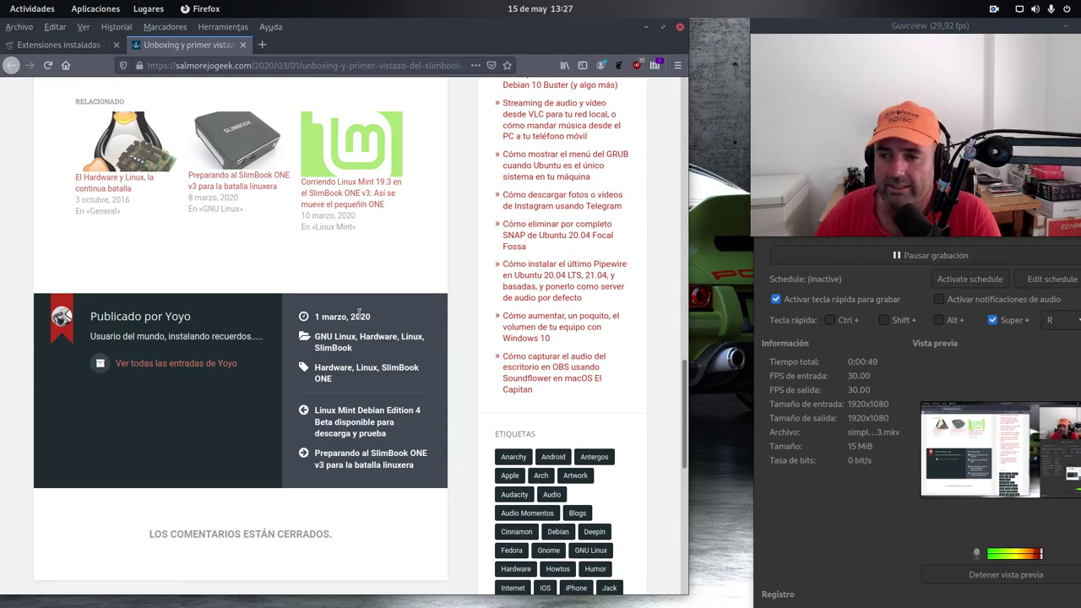
scroll(360, 317, up, 6)
scroll(359, 315, up, 5)
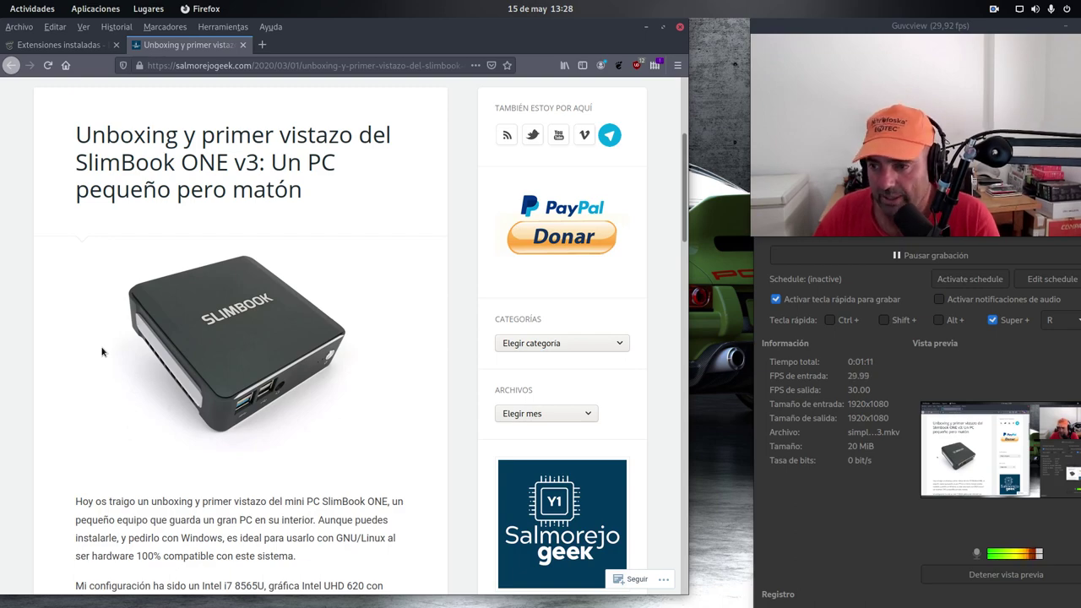
key(super)
key(super)
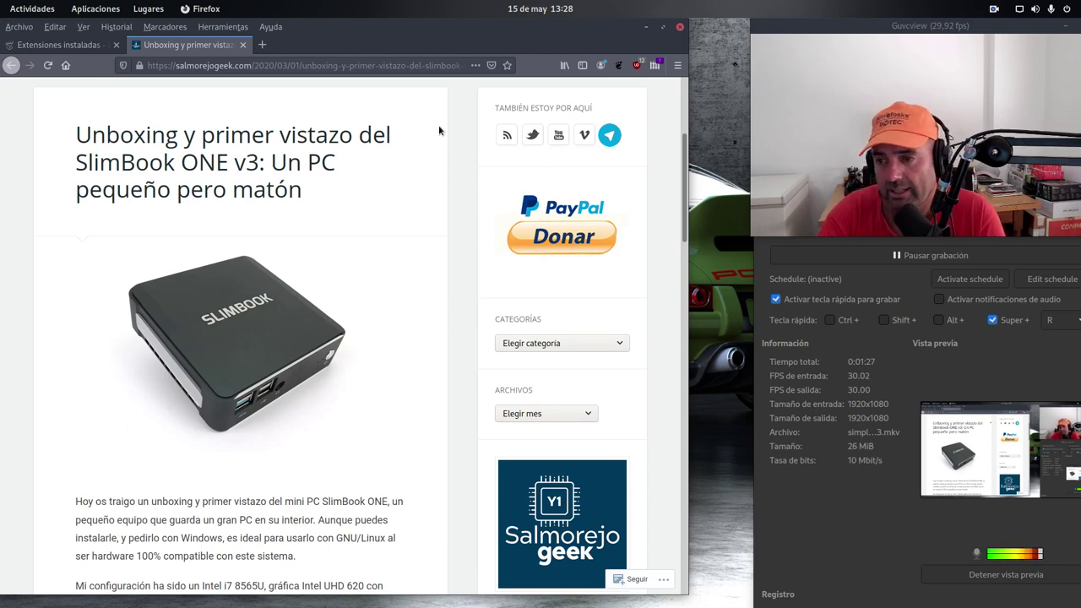
scroll(440, 131, down, 4)
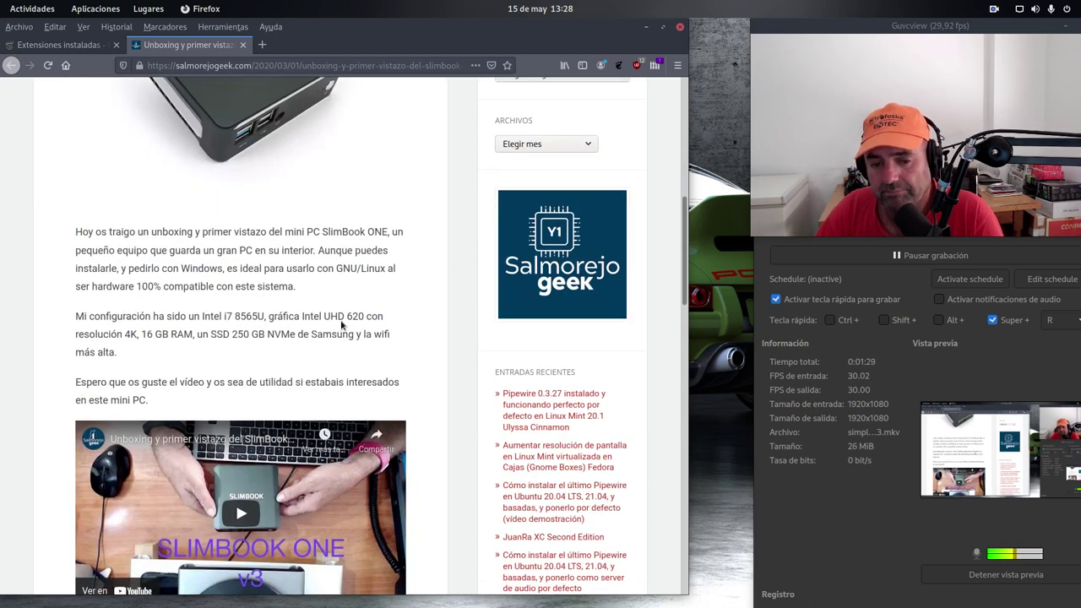
scroll(340, 322, up, 8)
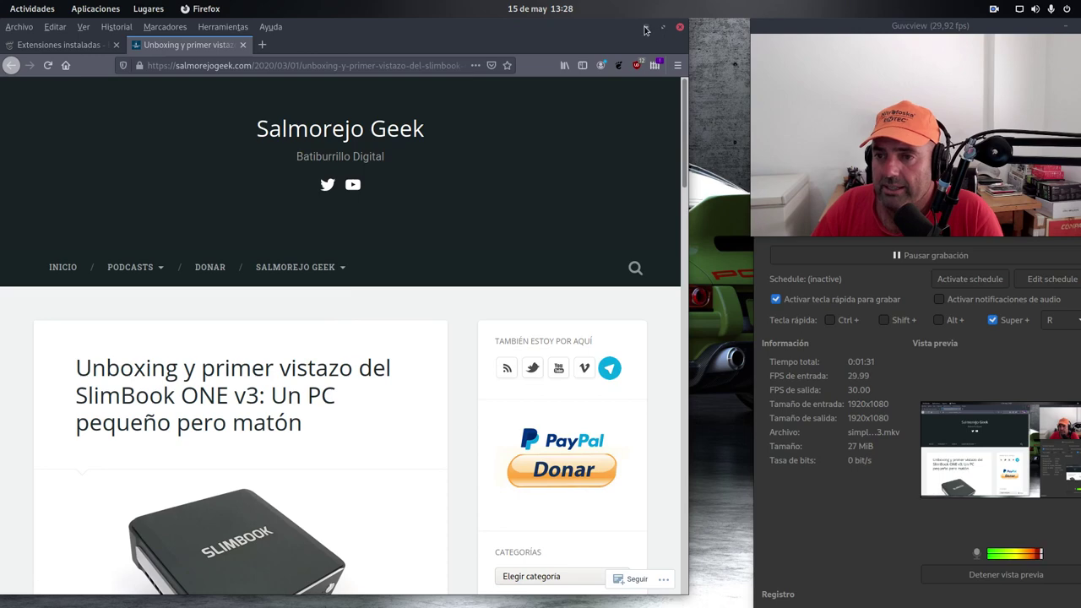
Step: Bring the terminal forward to review the neofetch system information, and minimize the window
key(super)
click(407, 274)
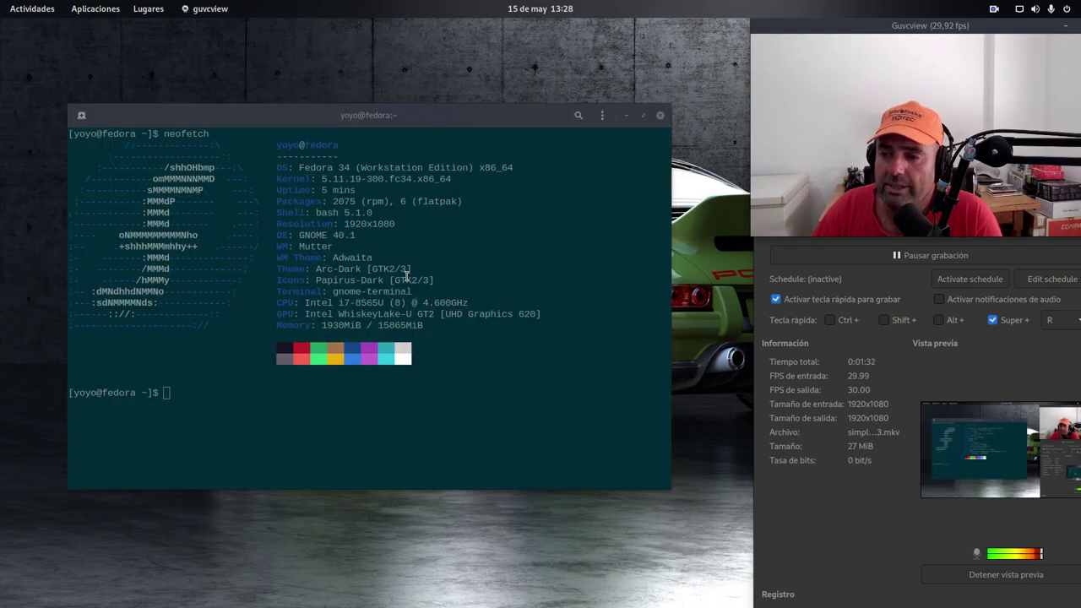
click(626, 121)
Step: Search the installed applications for "e" and open Extensiones
key(super)
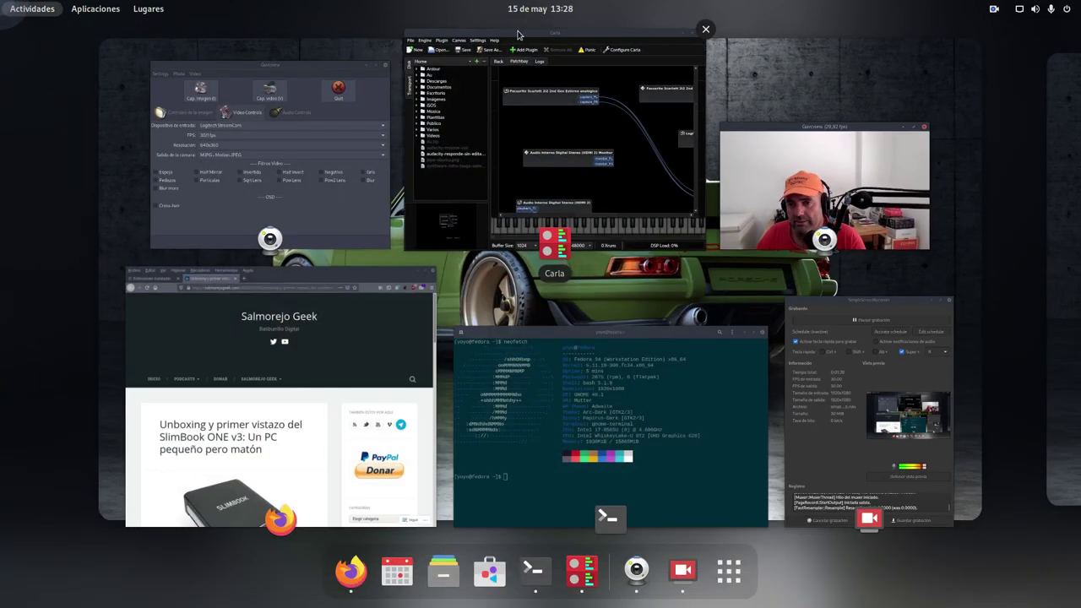
text(e)
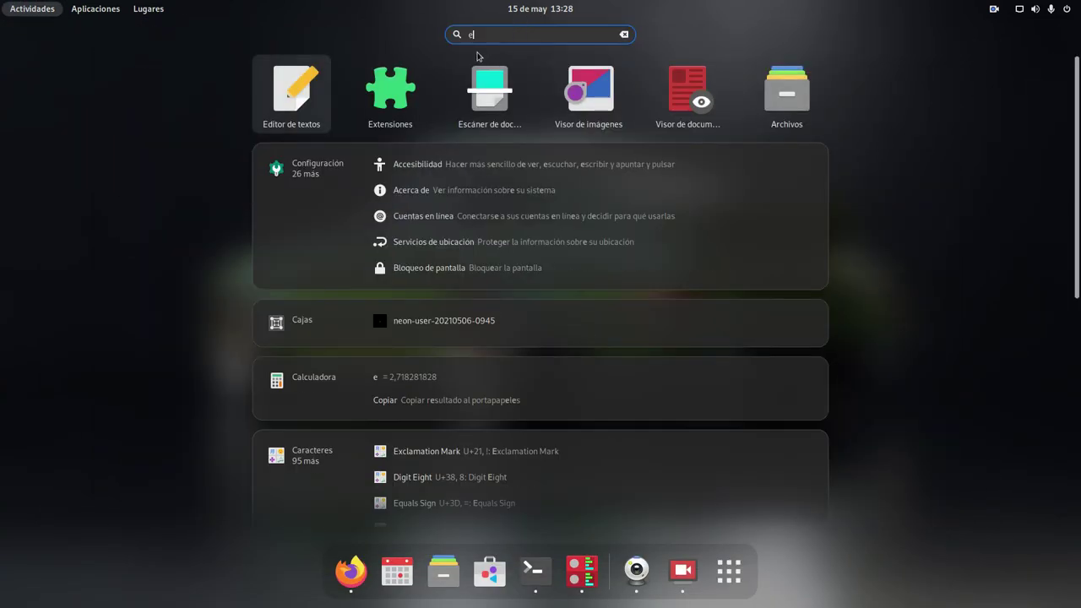
click(382, 97)
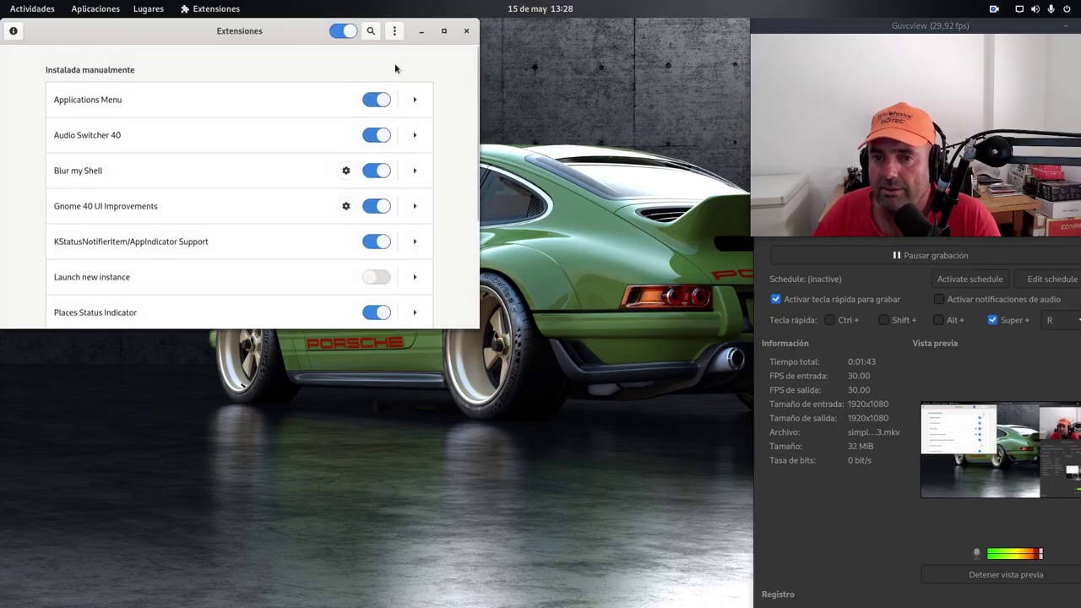
Step: Enlarge the Extensiones window until every extension is listed, and move it clear of the top bar entries
drag(261, 38, 332, 47)
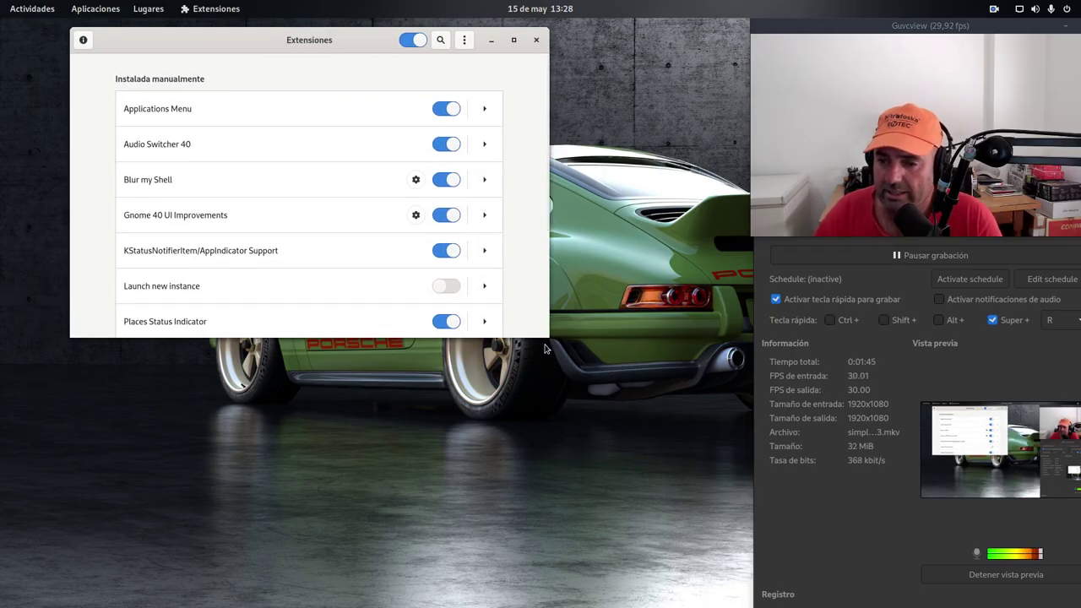
drag(549, 339, 527, 565)
drag(258, 44, 298, 44)
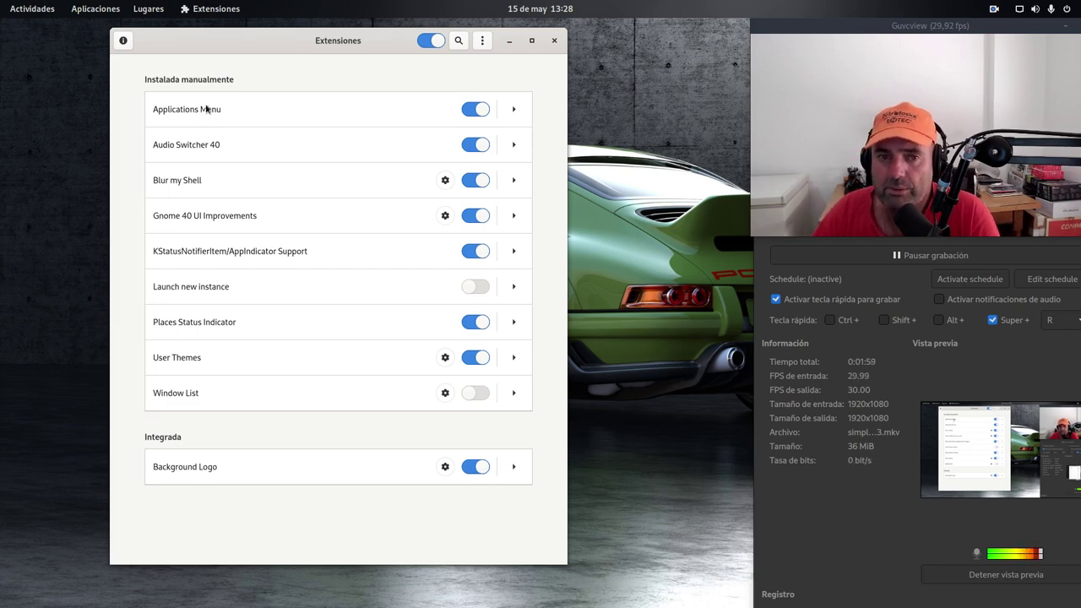
drag(251, 40, 349, 68)
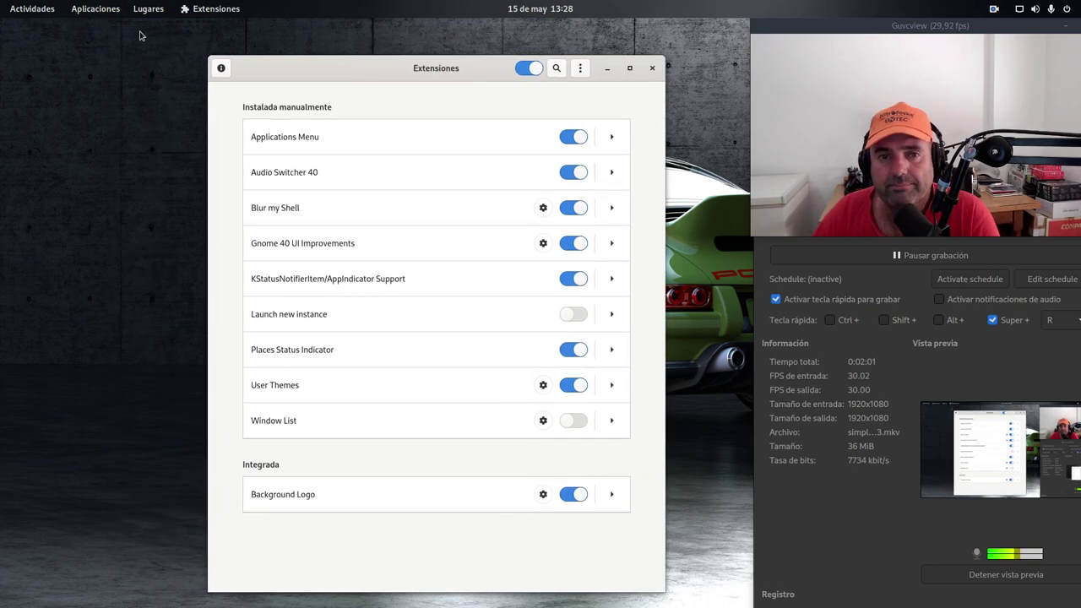
Step: Examine the Applications Menu extension by browsing its categories, such as Favoritos, Programación, Internet and Oficina, and close the menu
click(95, 9)
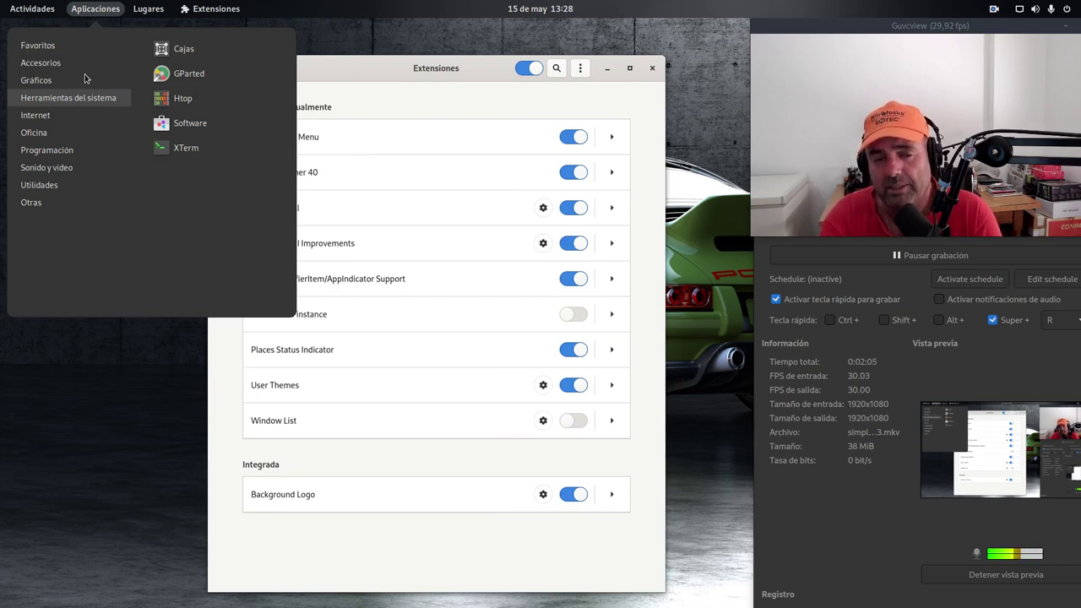
mouse_move(64, 64)
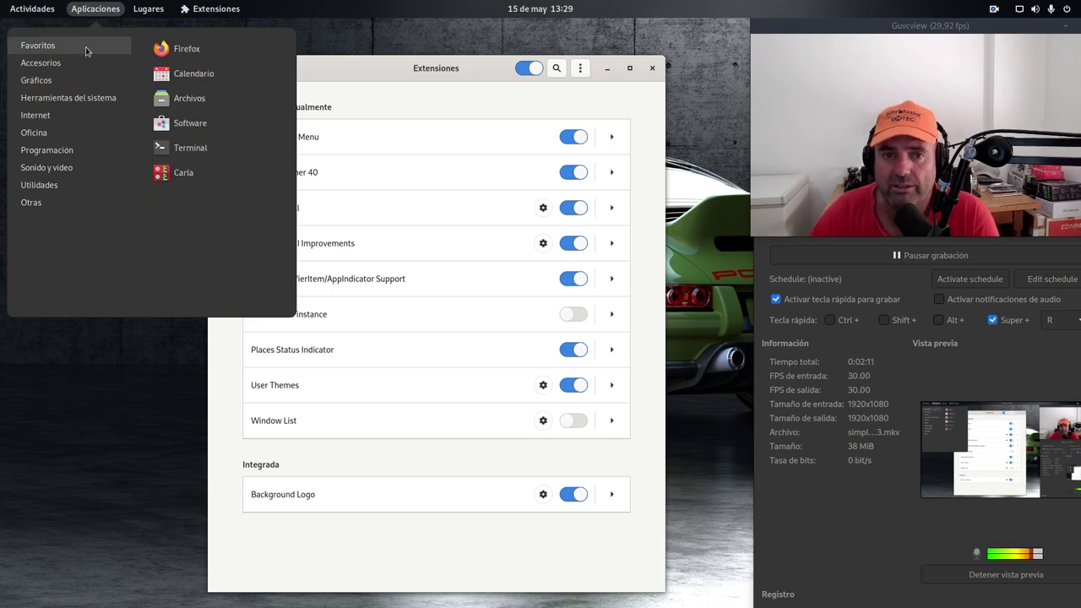
mouse_move(79, 100)
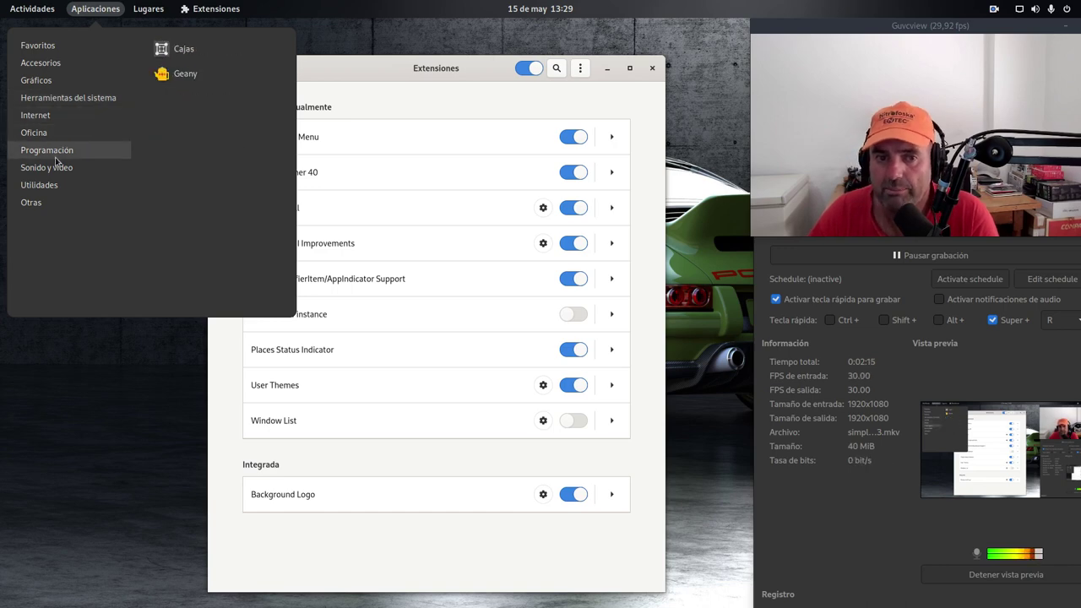
mouse_move(58, 170)
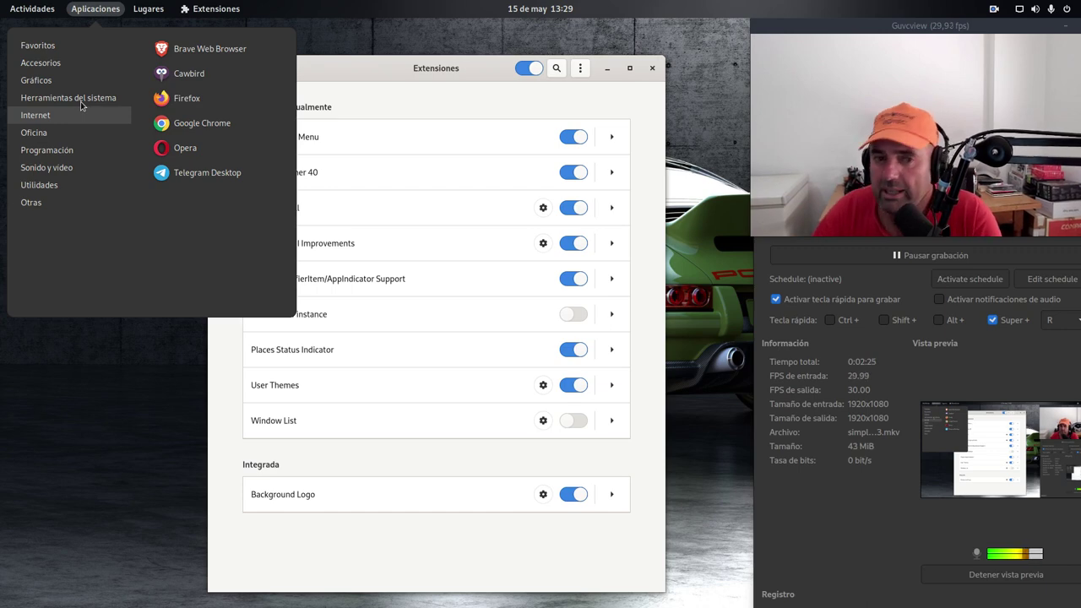
mouse_move(63, 125)
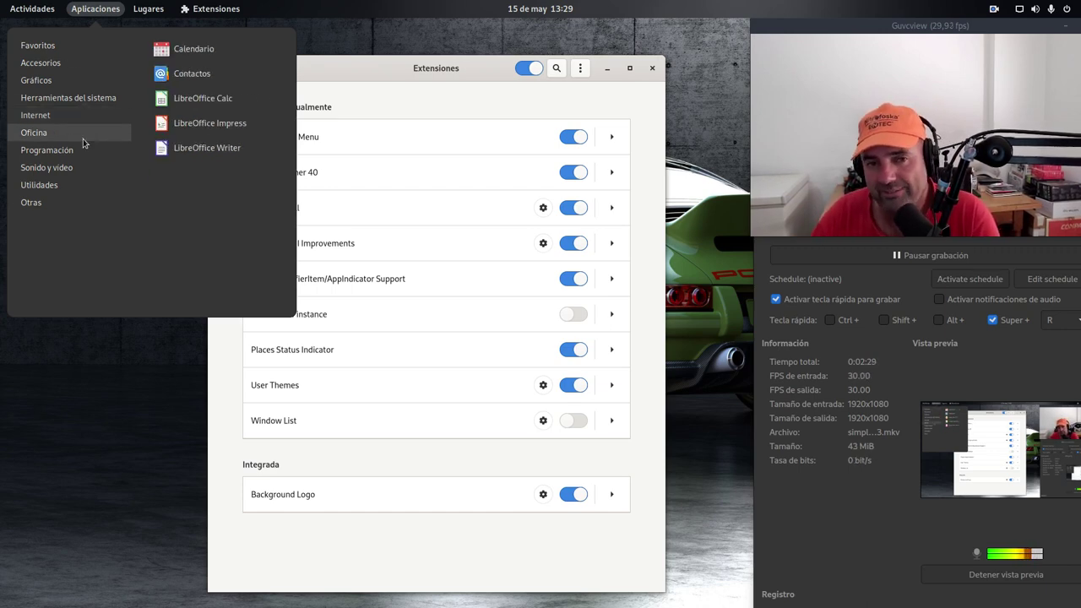
click(95, 9)
click(95, 8)
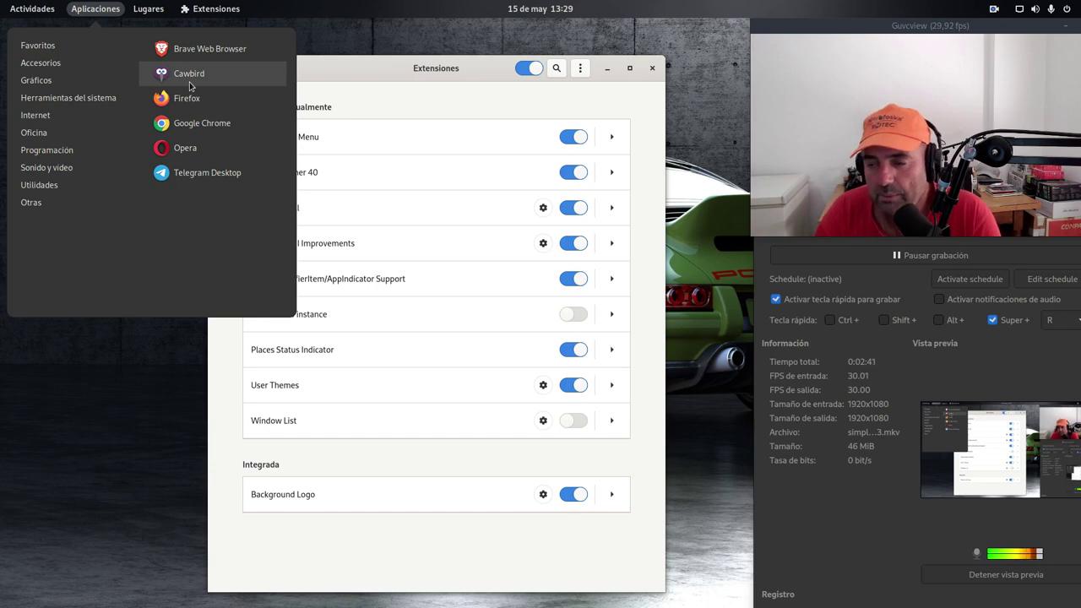
mouse_move(70, 125)
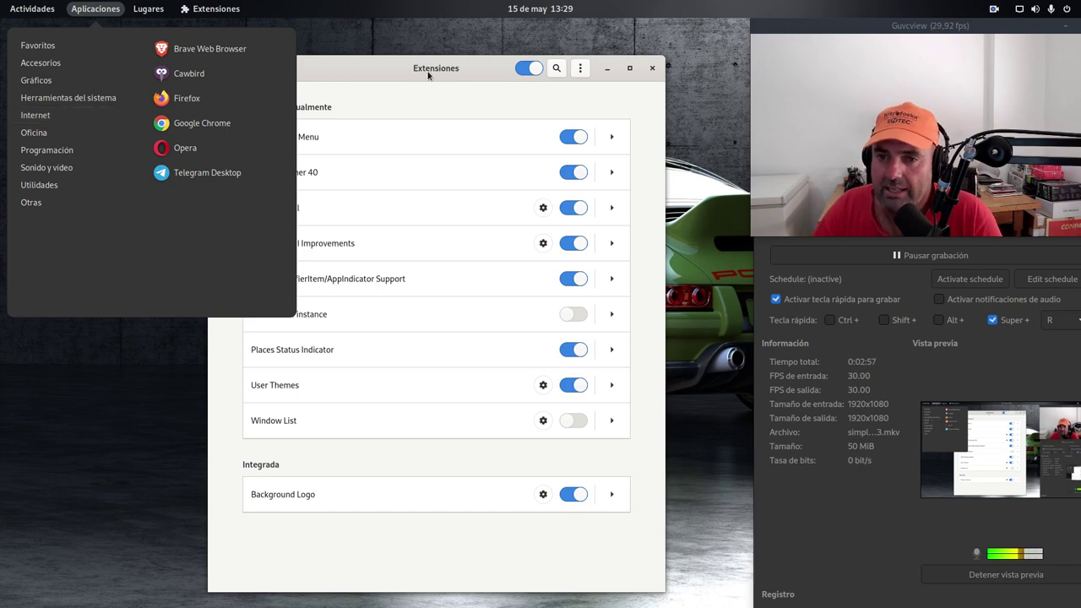
click(436, 101)
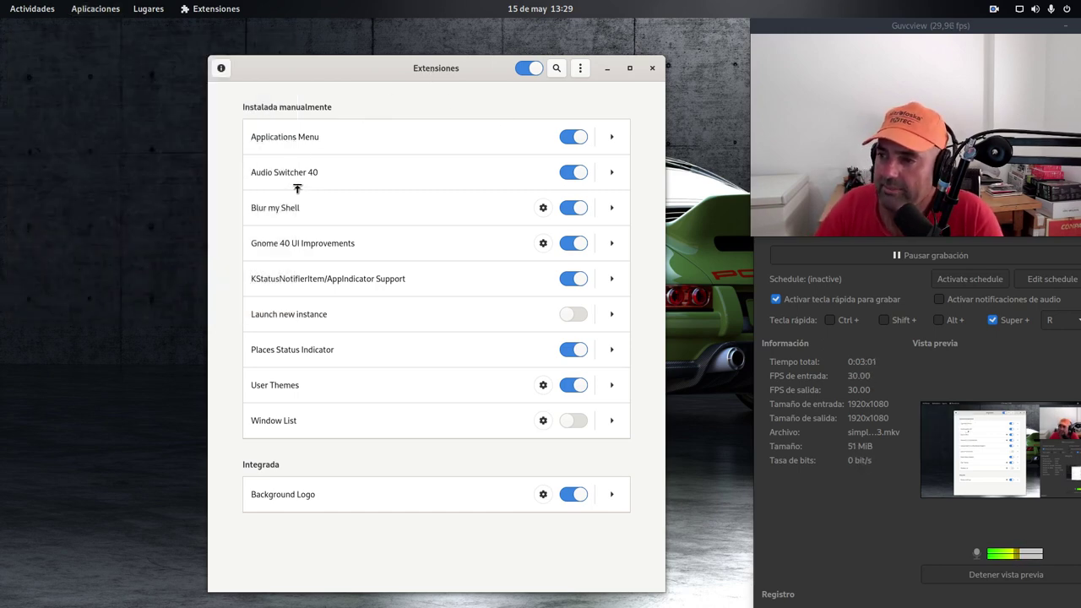
Step: Examine the audio output and input device selectors that Audio Switcher 40 adds to the system menu
click(1039, 14)
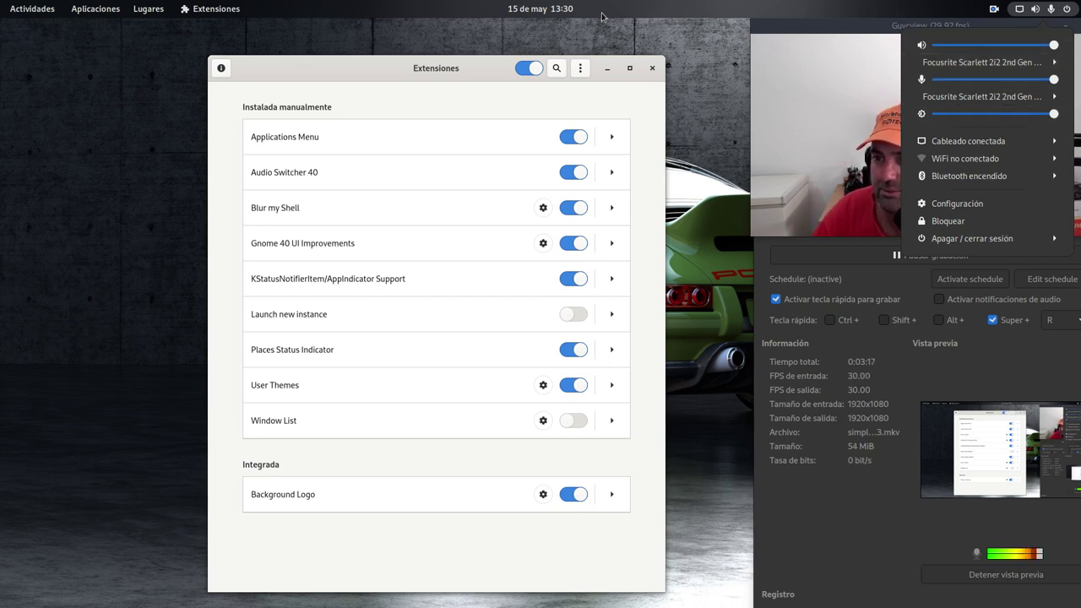
click(635, 22)
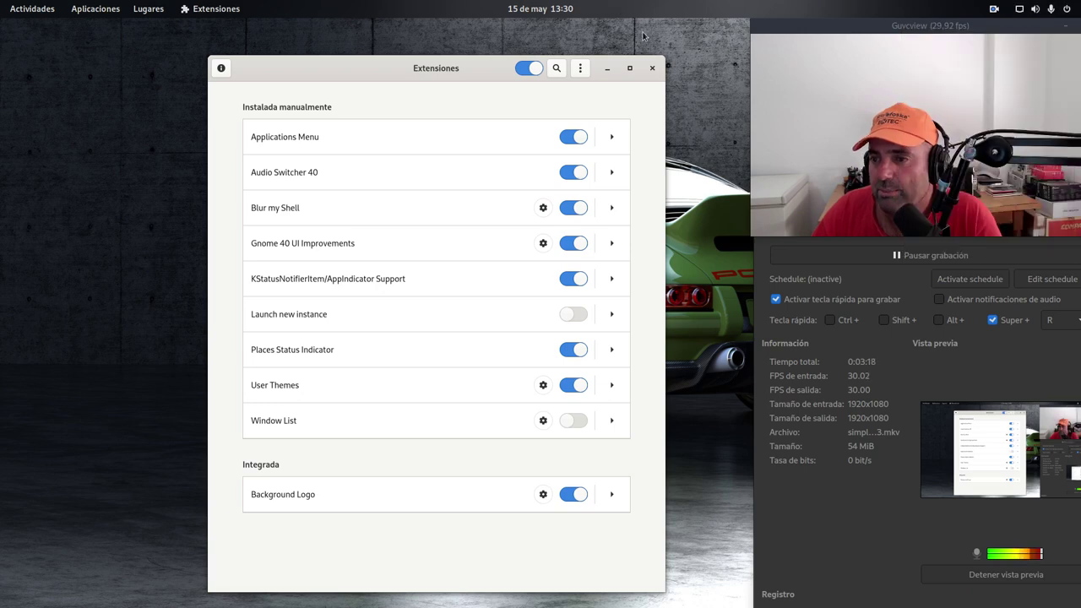
click(1037, 8)
click(781, 15)
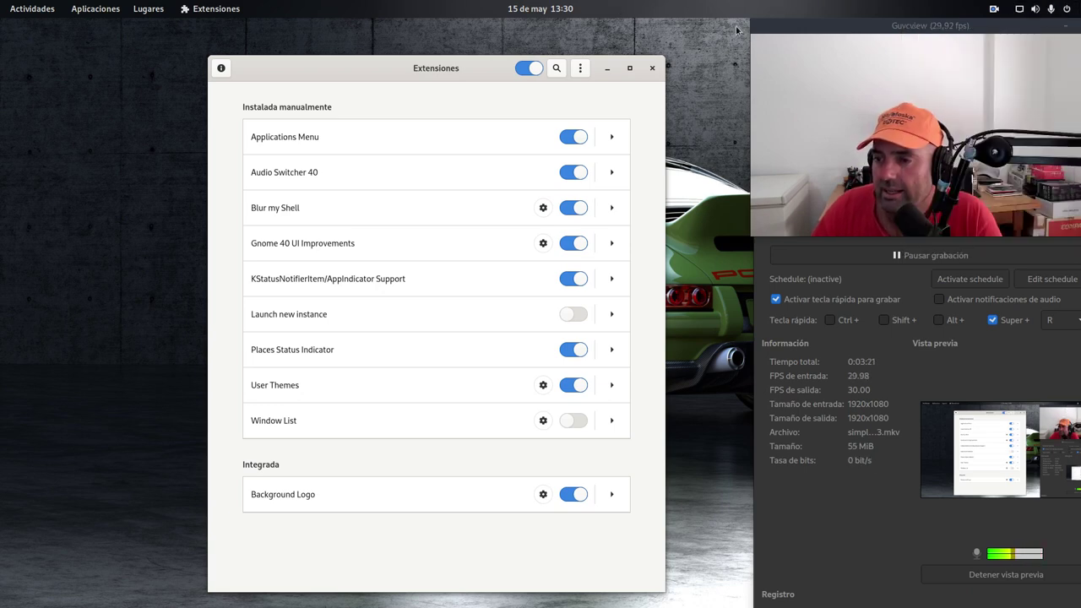
click(1035, 12)
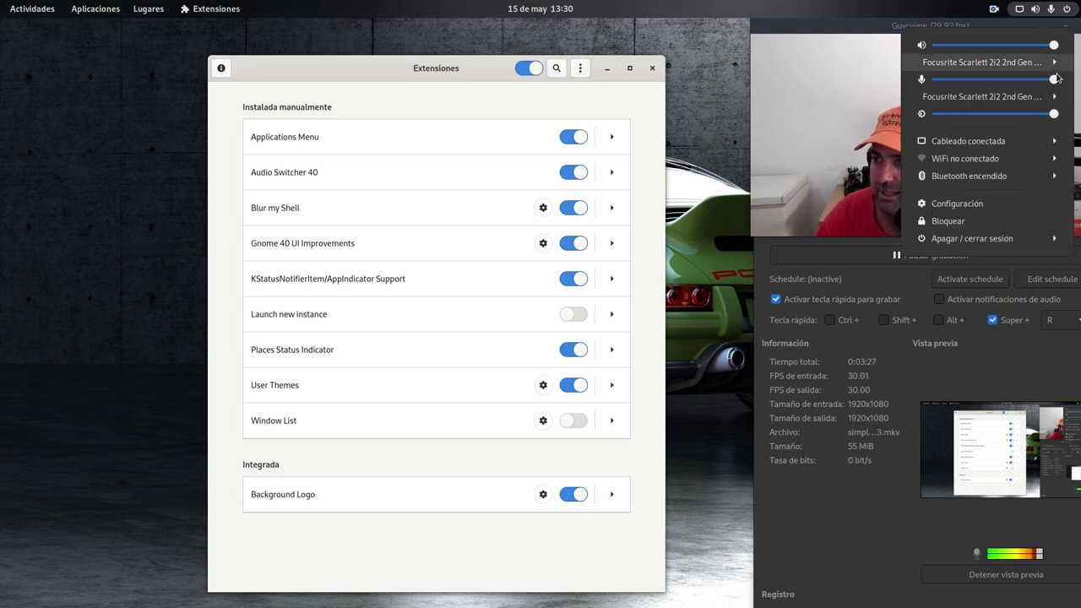
click(748, 12)
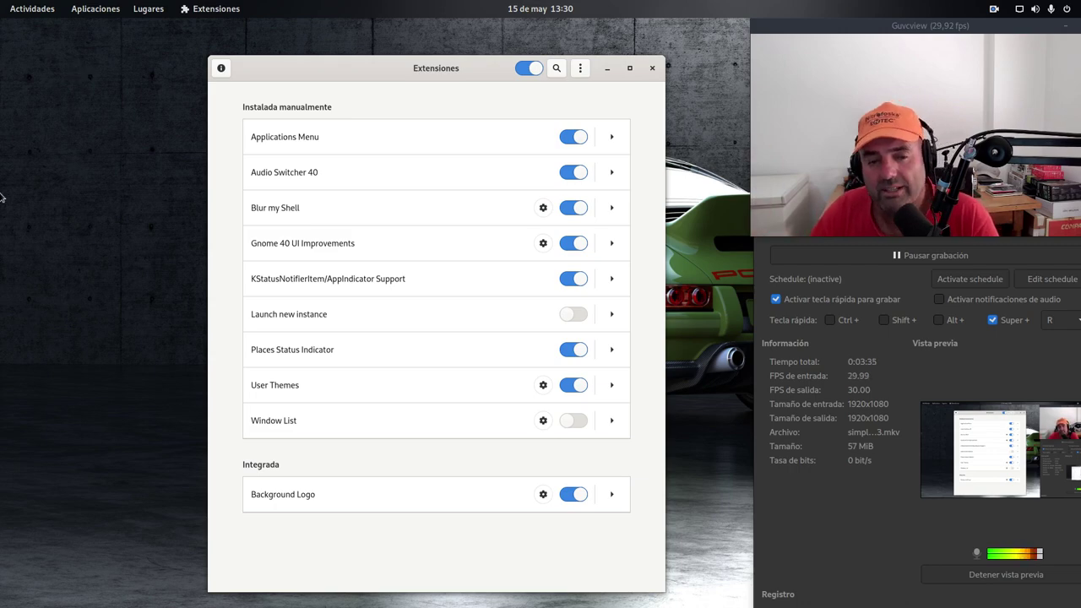
Step: Open the Sonido page of Configuración, and resize and position its window to show all sound options
mouse_move(2, 2)
click(1048, 9)
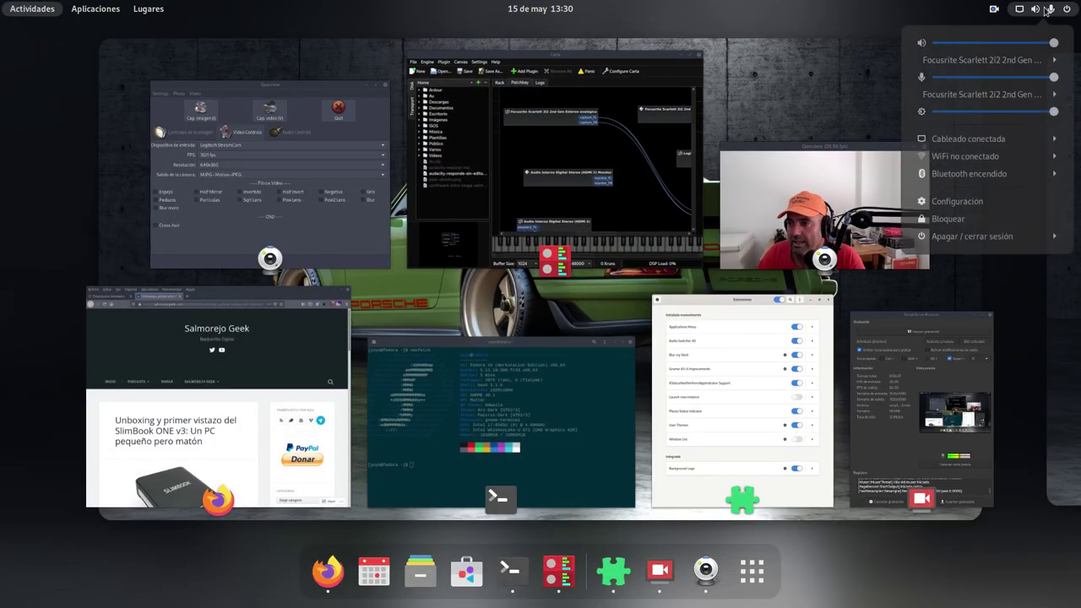
key(Escape)
key(Escape)
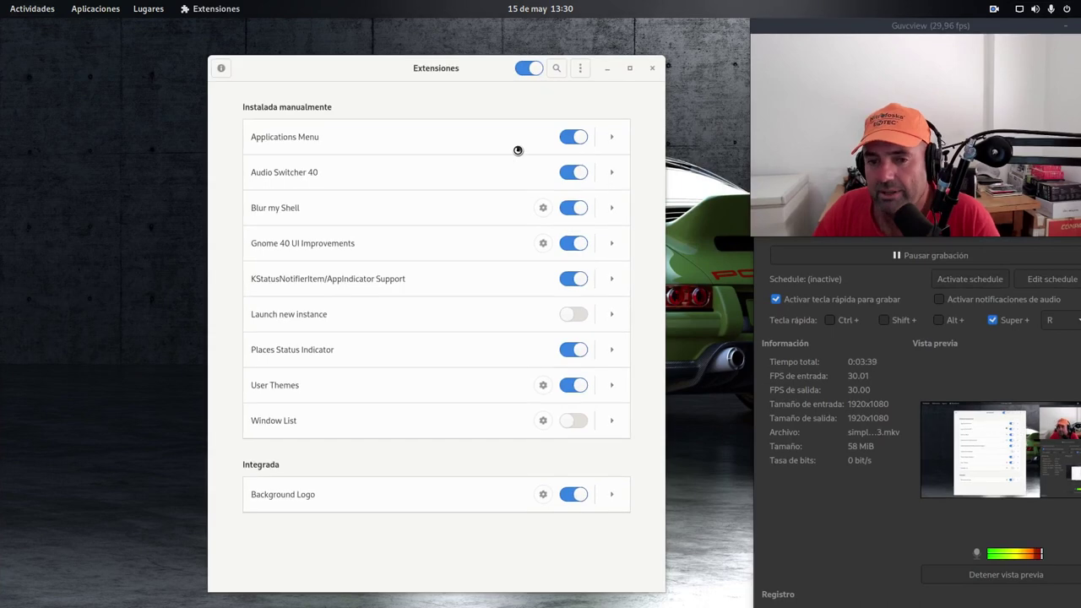
drag(510, 133, 404, 71)
drag(699, 439, 738, 554)
drag(529, 66, 433, 53)
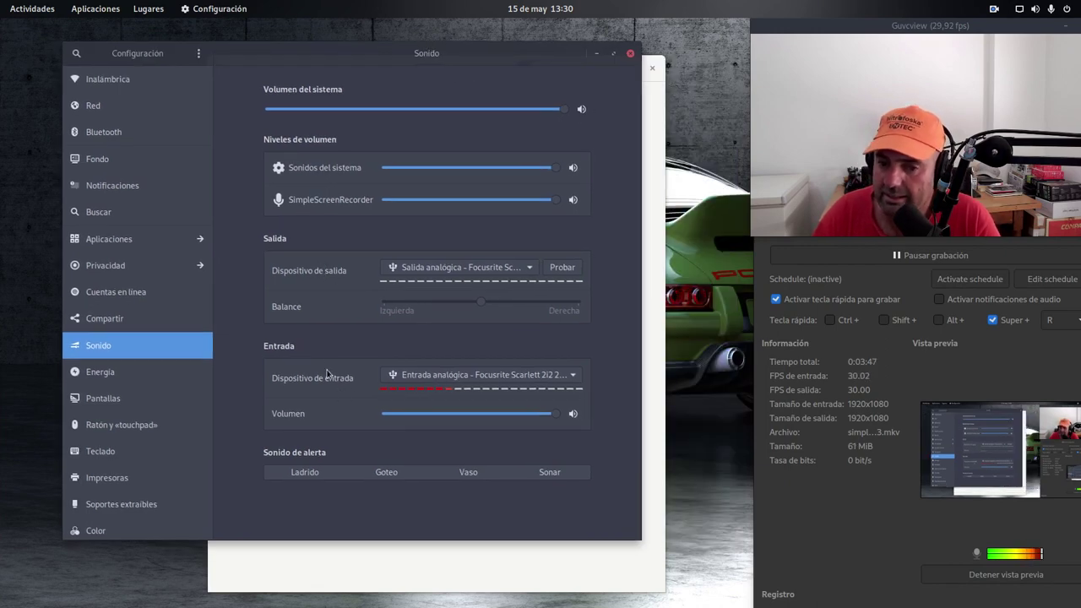
Step: Compare the devices in the Sonido settings with the system menu's audio selectors, and close Configuración
click(1051, 12)
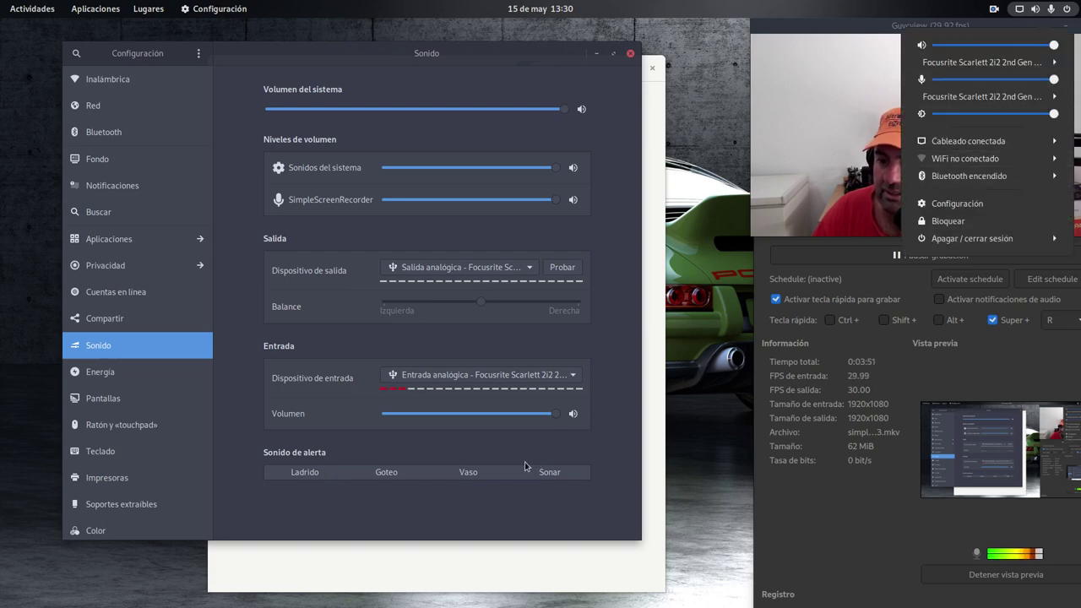
click(511, 55)
click(631, 55)
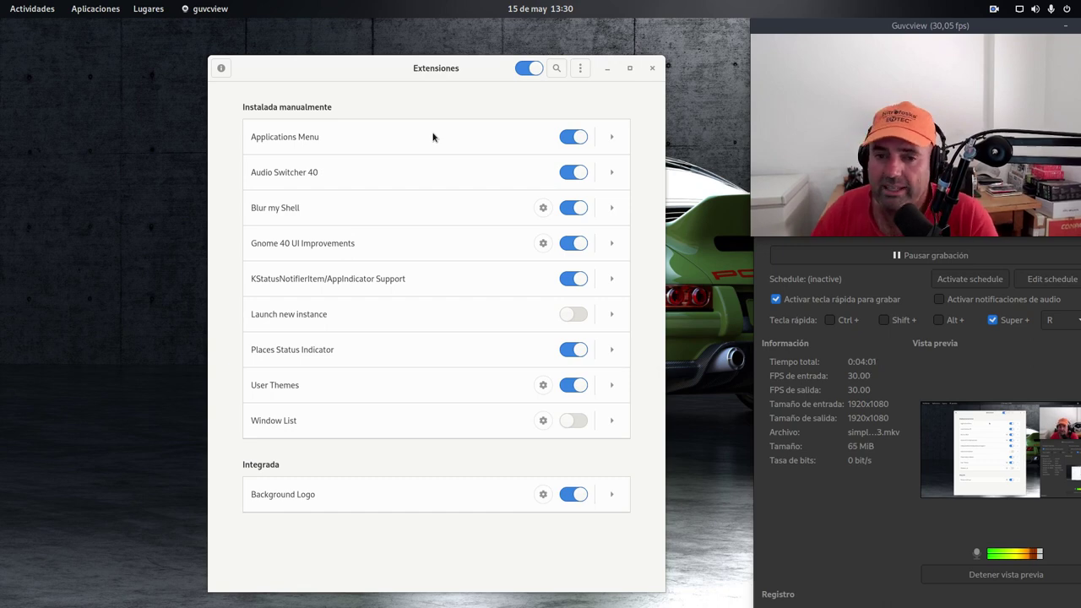
Step: Reposition and minimize the Extensiones window, and show the activities overview to view the Blur my Shell effect
click(421, 65)
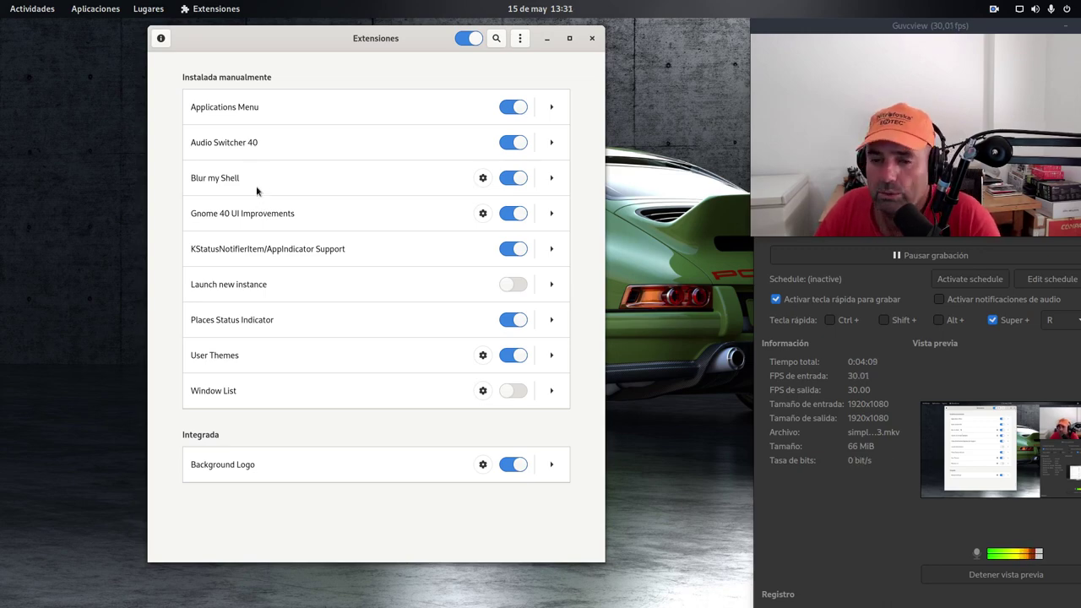
mouse_move(2, 2)
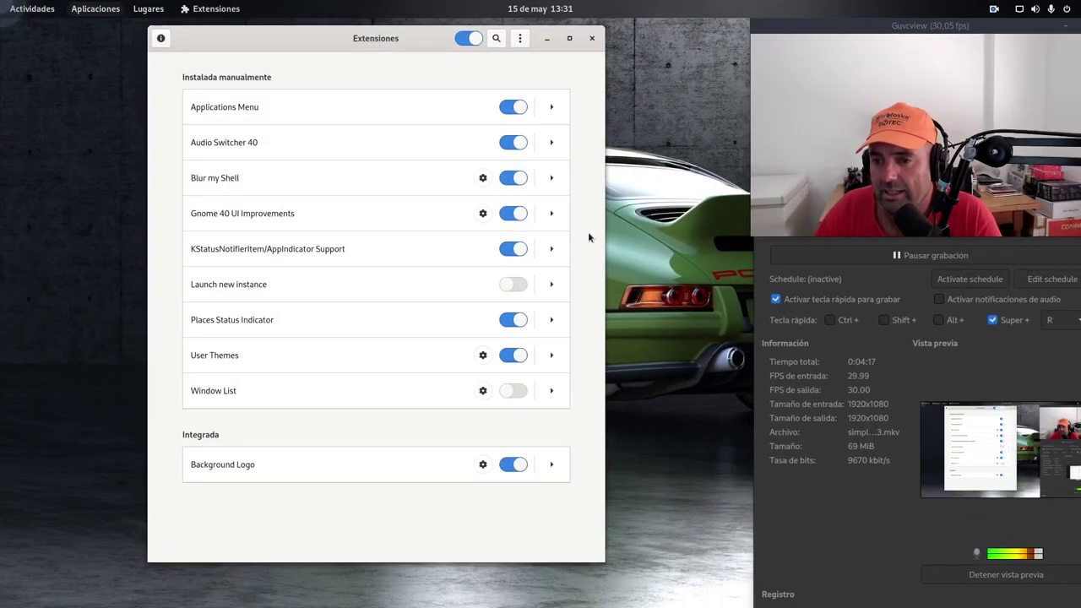
click(545, 39)
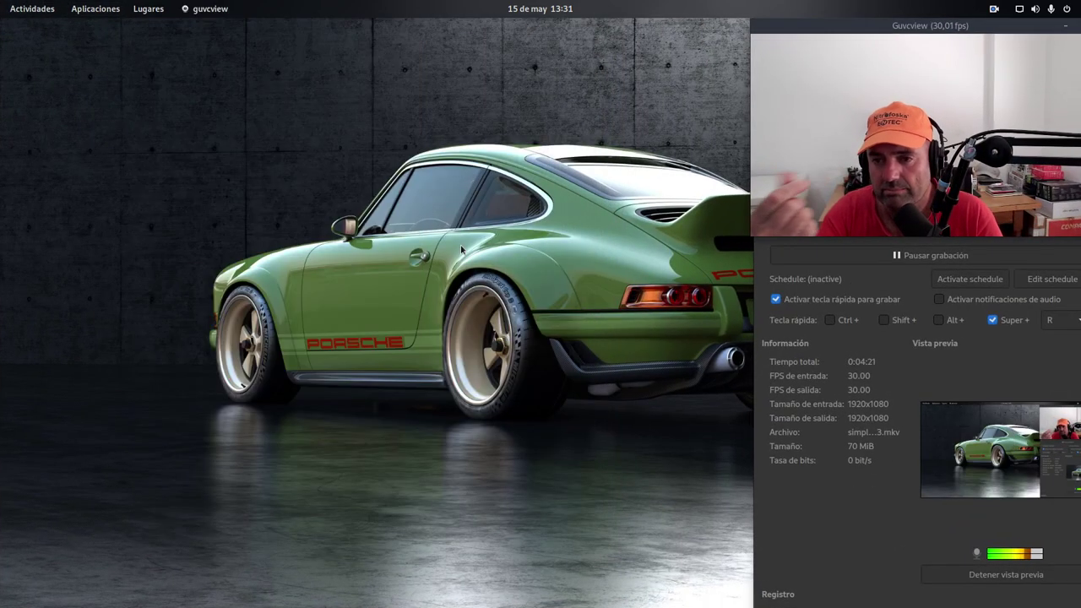
key(super)
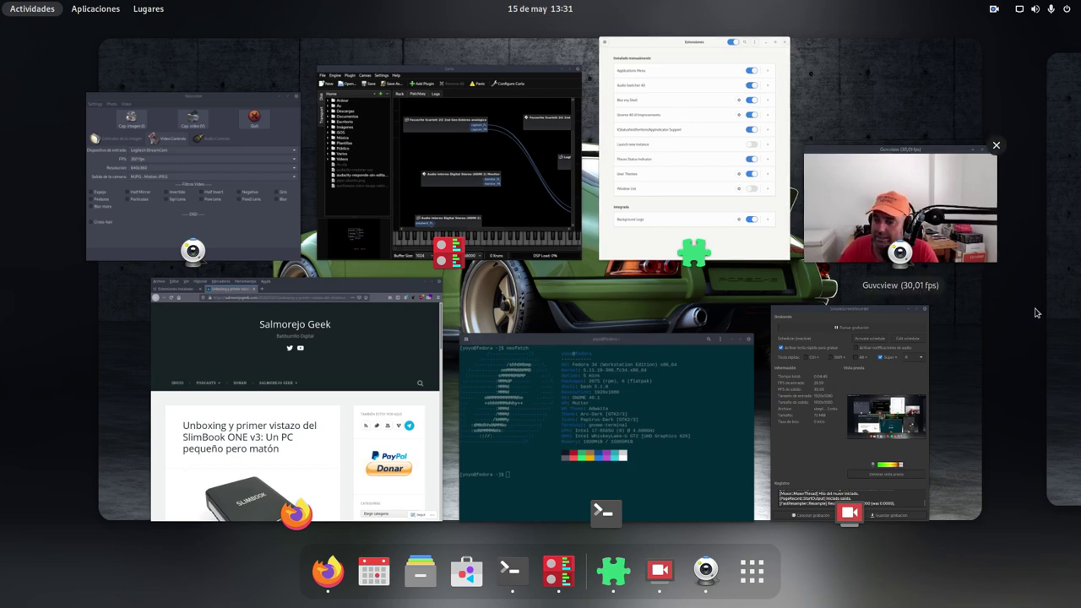
Step: Show and hide the activities overview to examine the blurred background, and return to the Extensiones window
click(1060, 328)
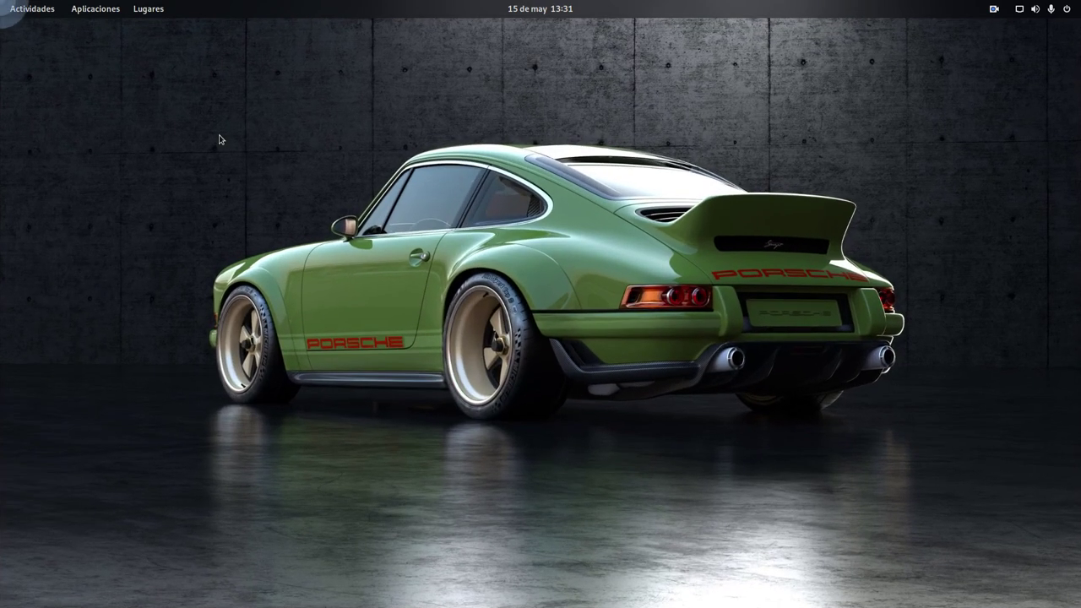
mouse_move(1, 1)
click(7, 366)
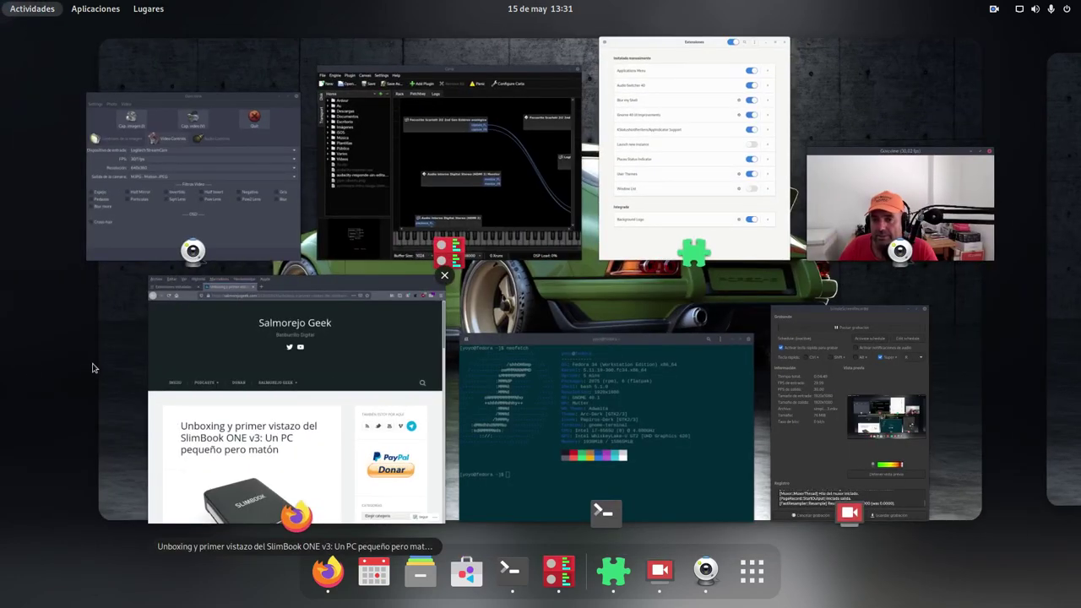
click(862, 54)
mouse_move(1, 0)
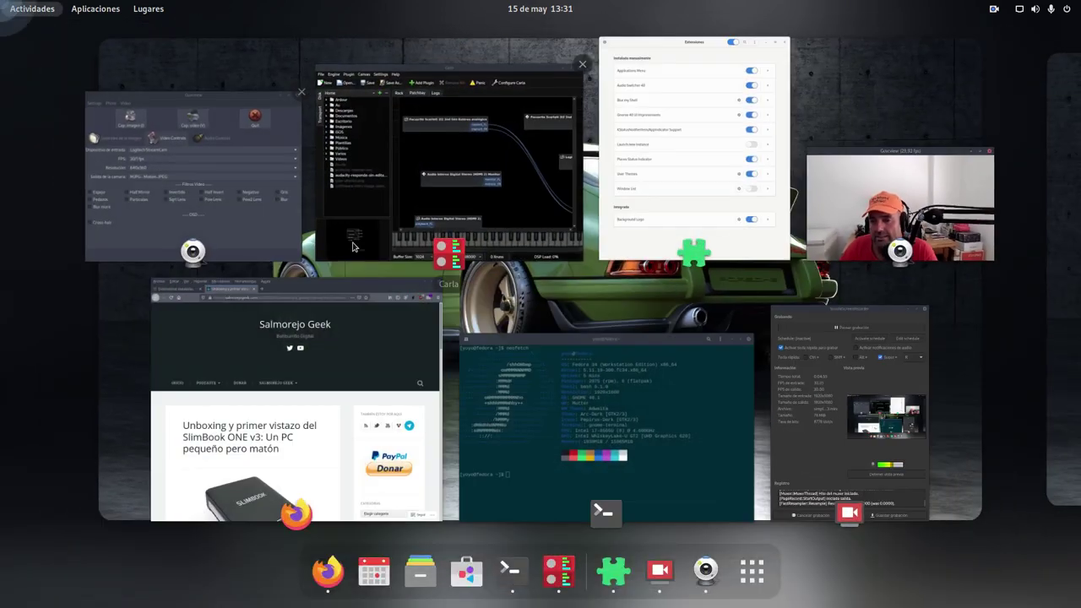
click(667, 183)
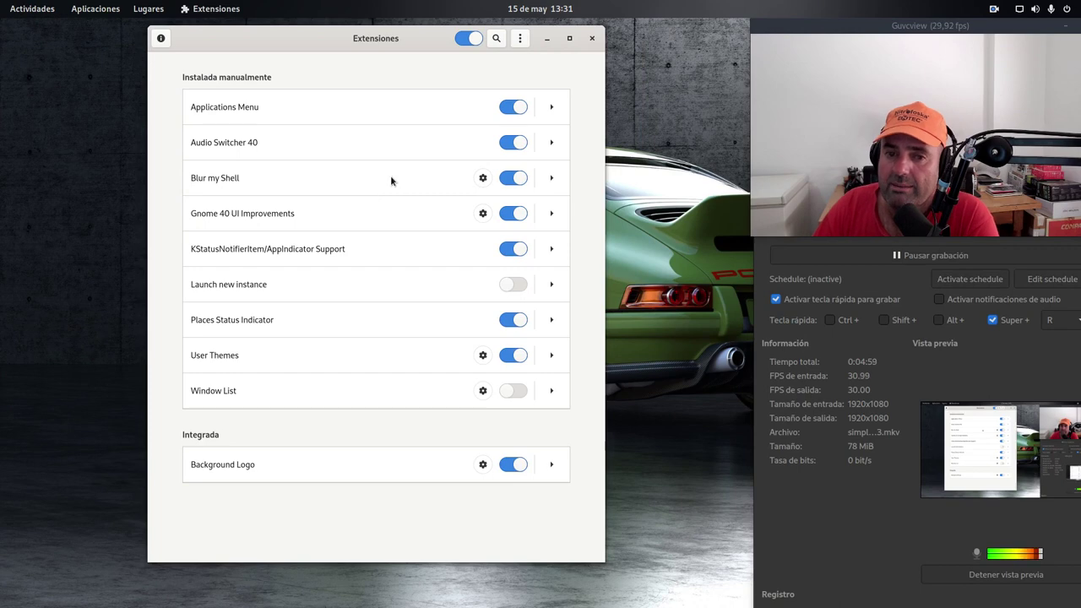
Step: Review the preferences of Blur my Shell and Gnome 40 UI Improvements, and close both preference windows
click(482, 178)
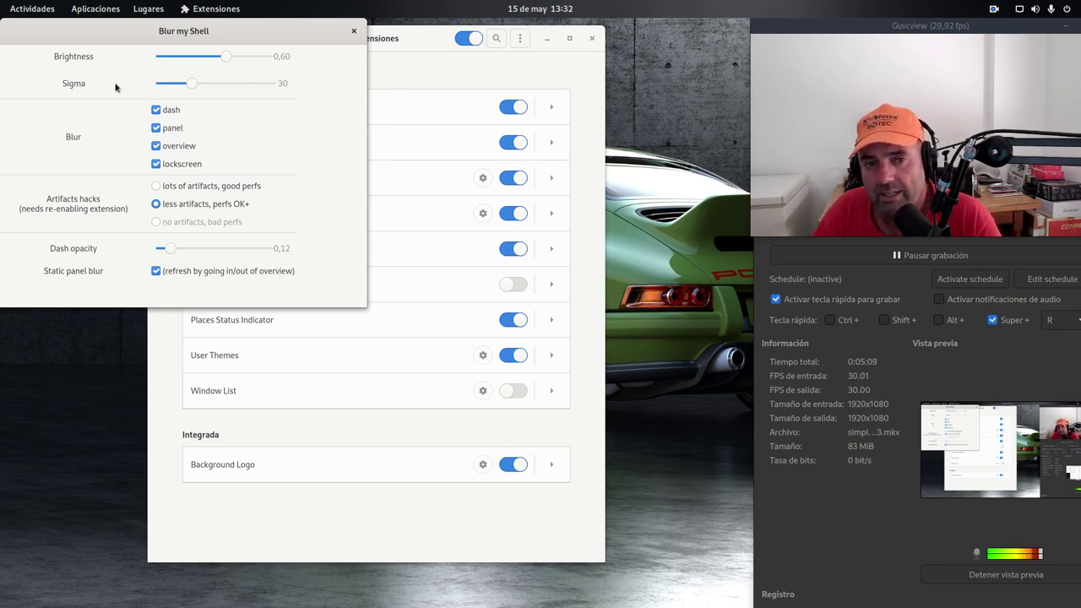
drag(141, 31, 267, 124)
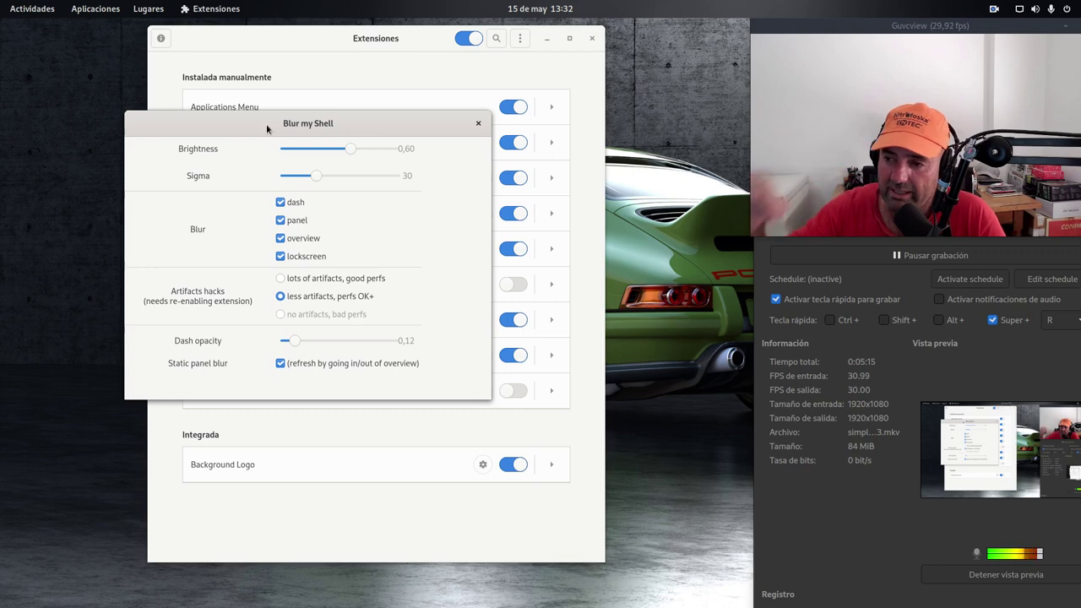
click(480, 125)
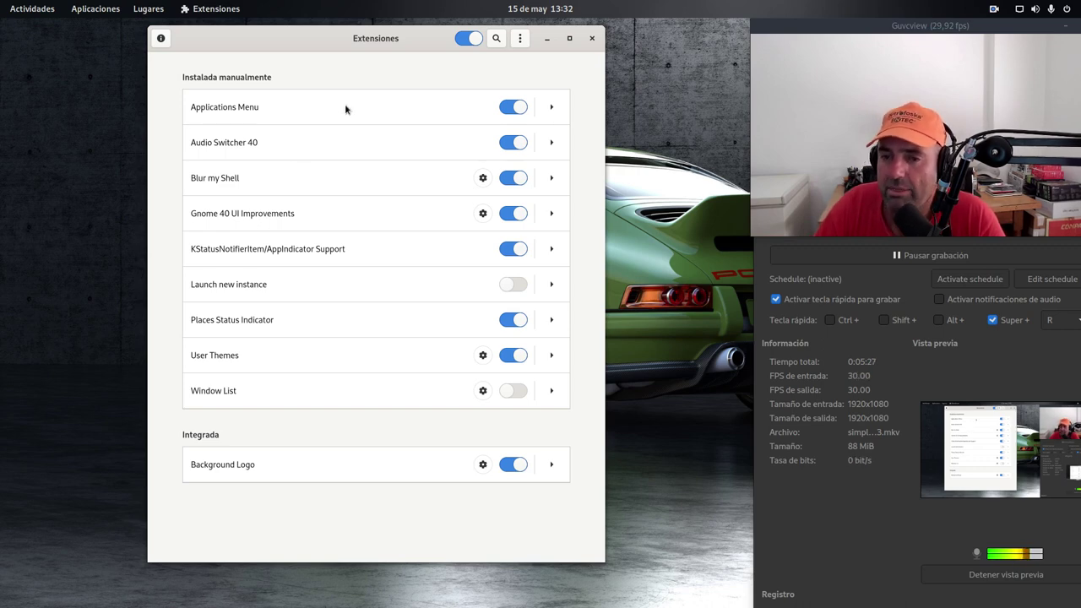
click(483, 214)
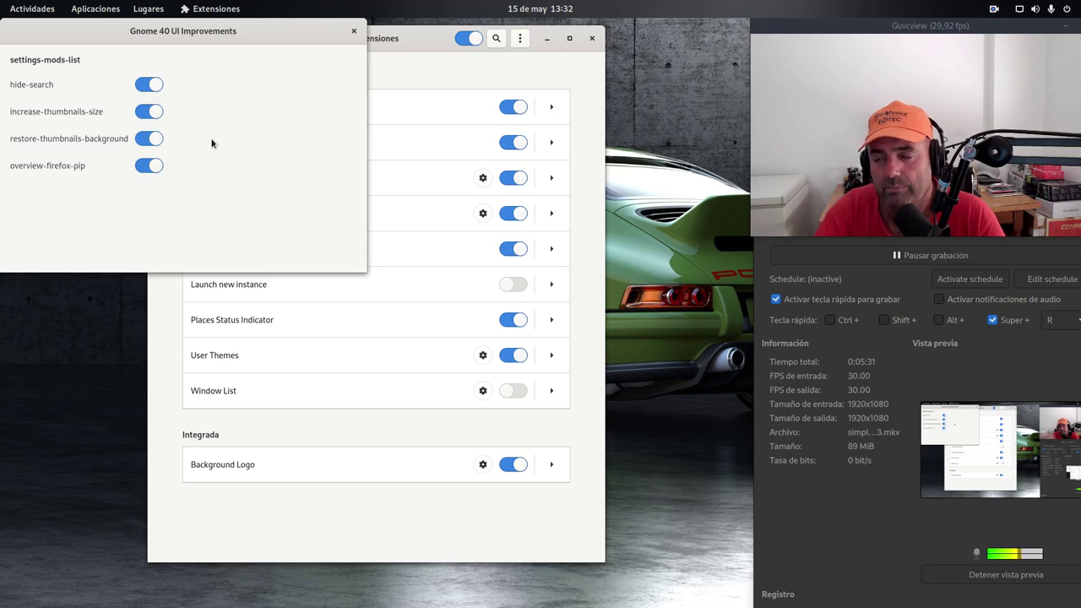
click(354, 33)
Step: Move the Carla and Guvcview controls windows to the second workspace in the activities overview, and return to the Extensiones window
key(super)
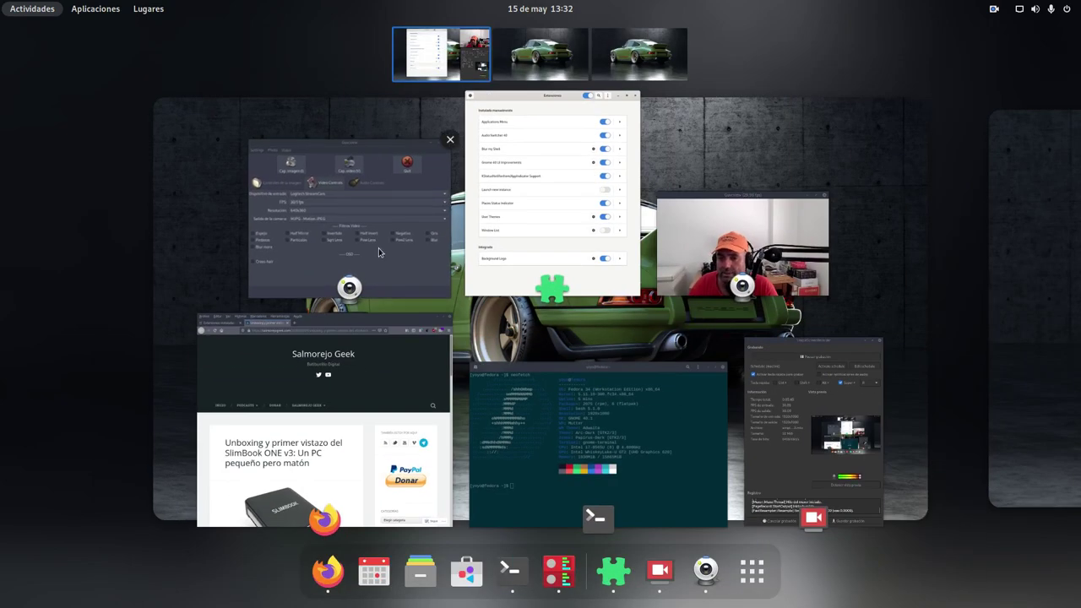
drag(301, 261, 1038, 297)
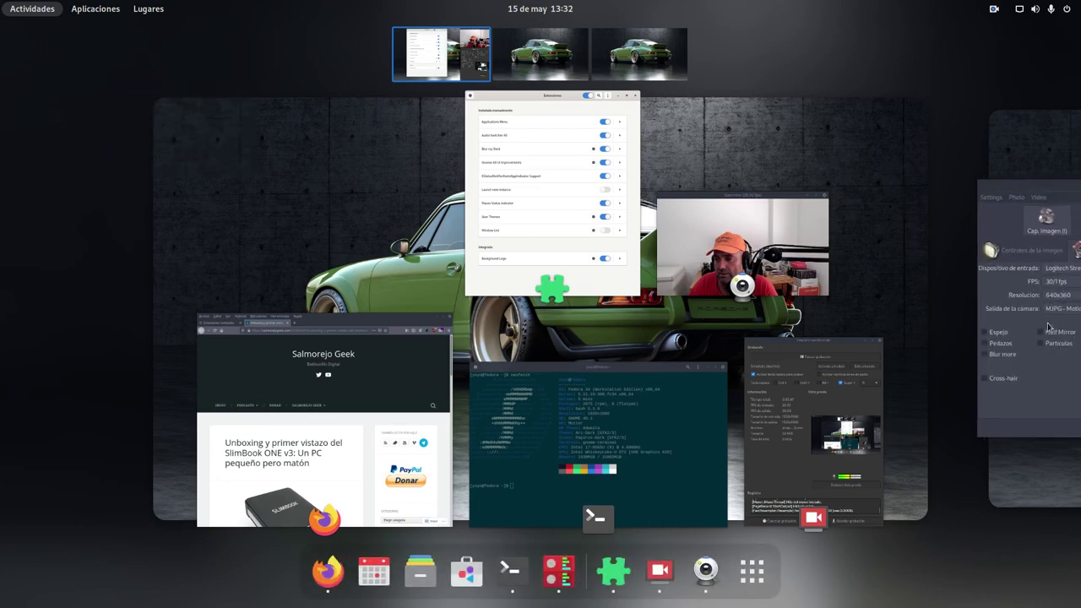
click(648, 72)
click(488, 64)
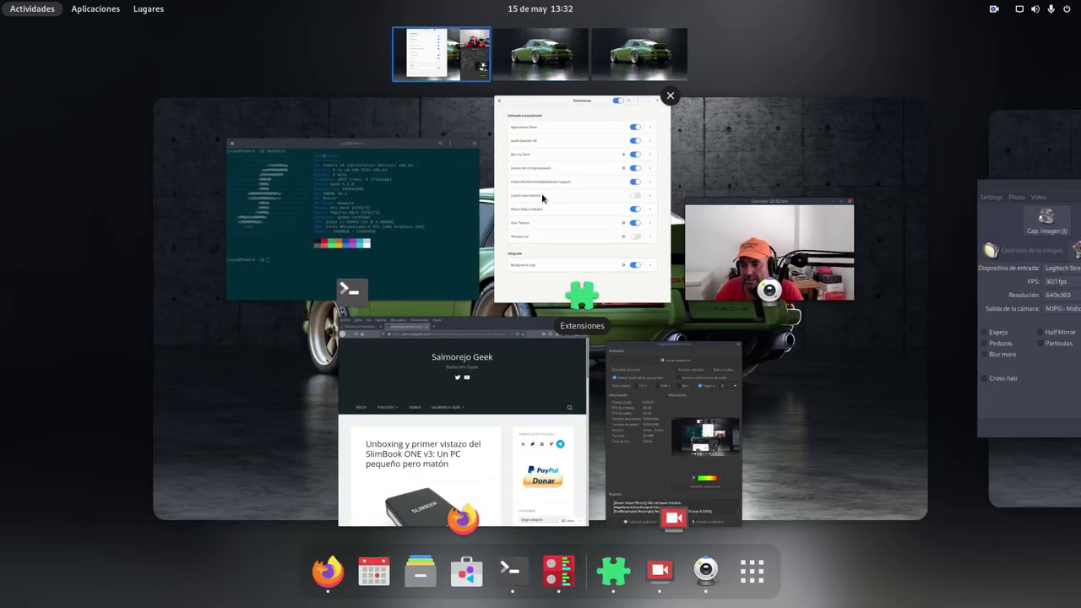
click(536, 174)
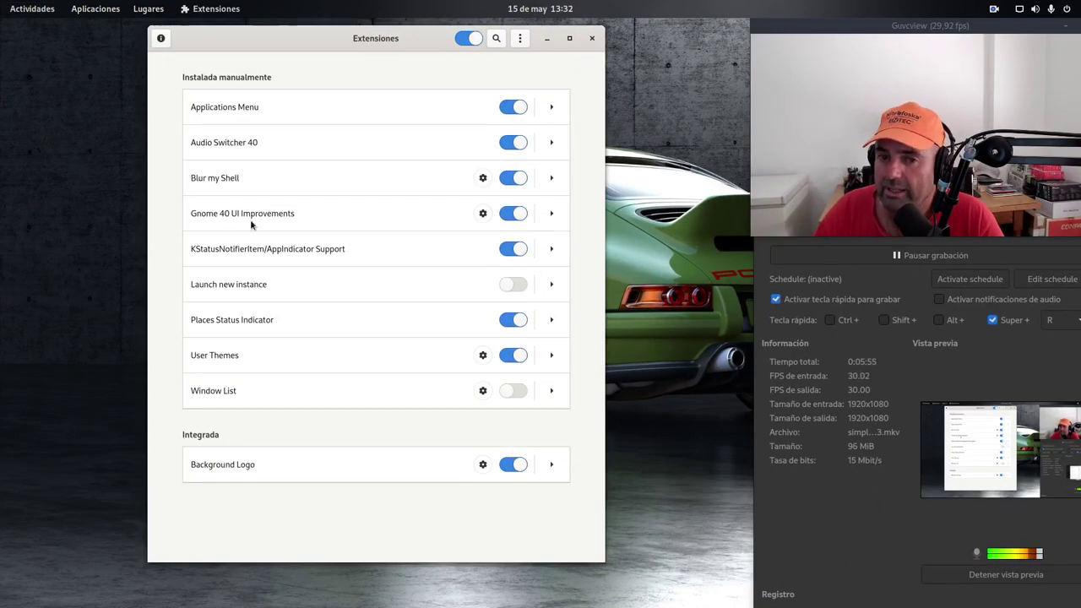
Step: Switch among the three workspaces using the enlarged thumbnails in the activities overview, ending on the first workspace
key(super)
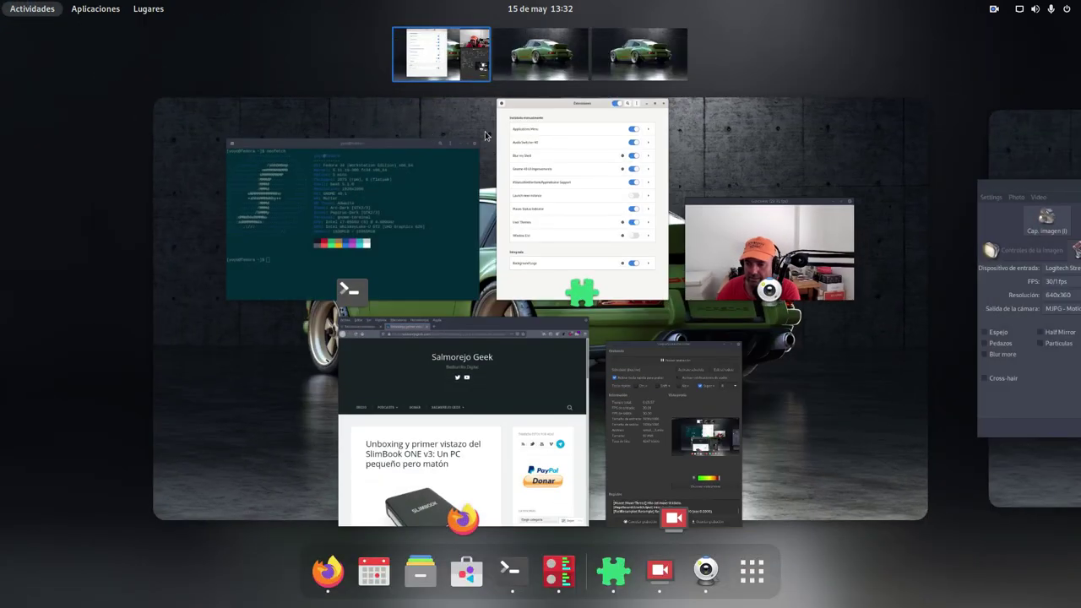
click(545, 59)
click(640, 64)
click(559, 65)
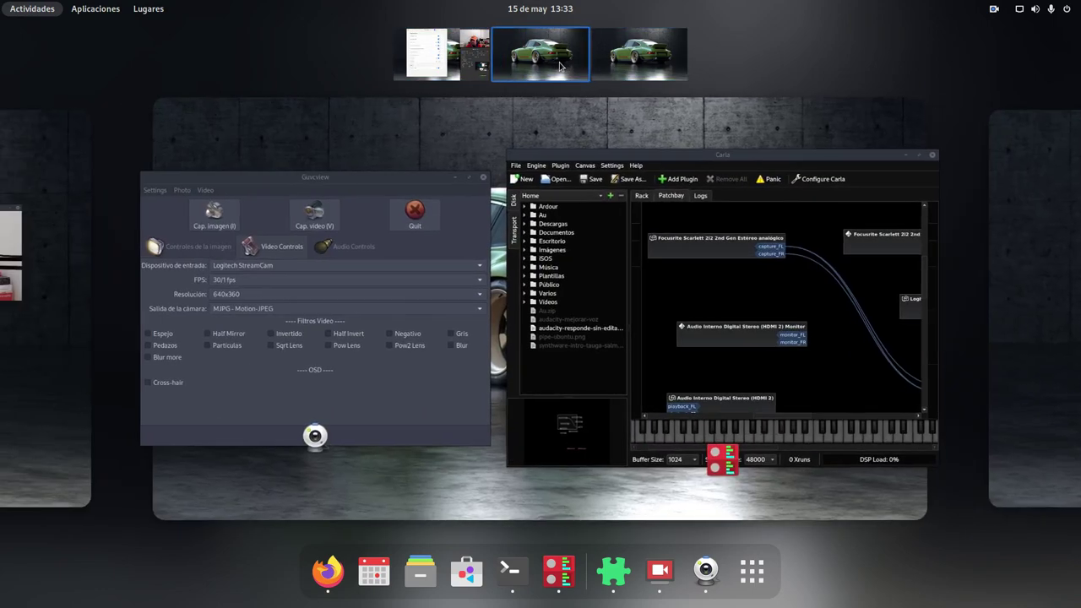
click(459, 59)
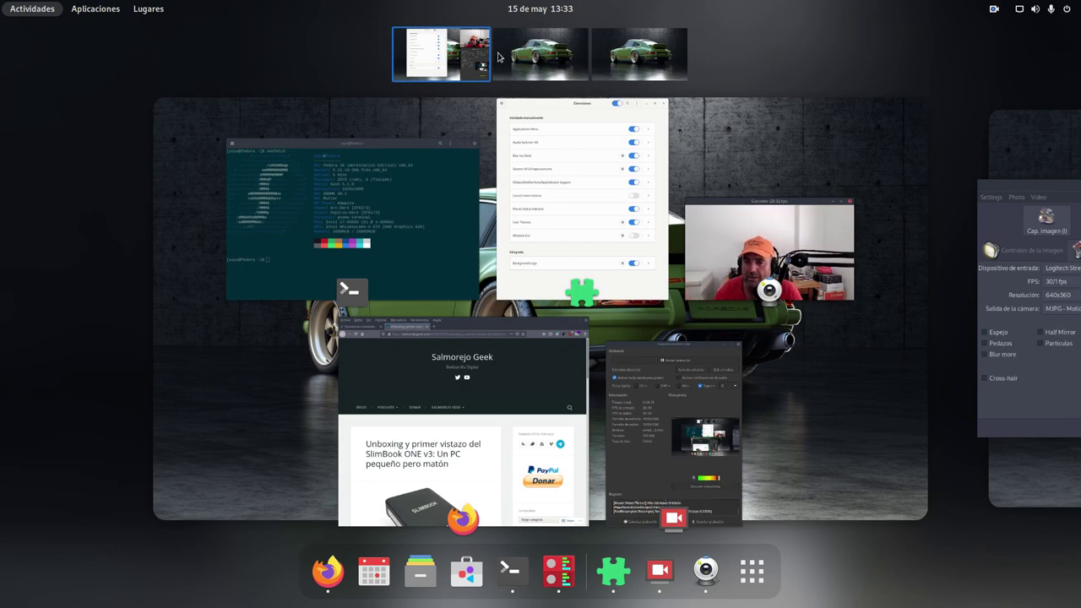
click(541, 63)
click(638, 66)
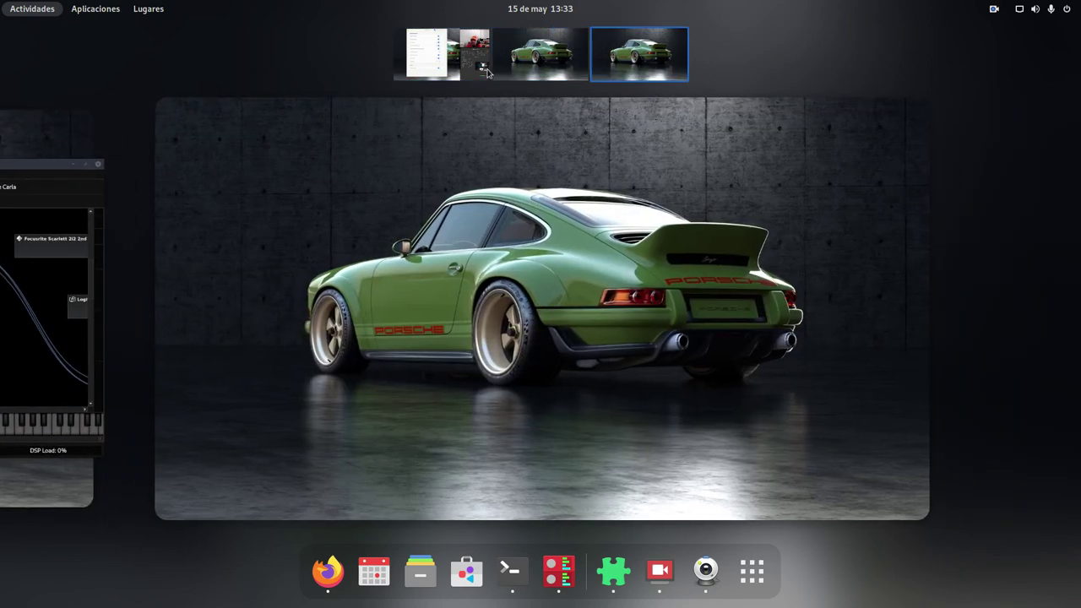
click(467, 59)
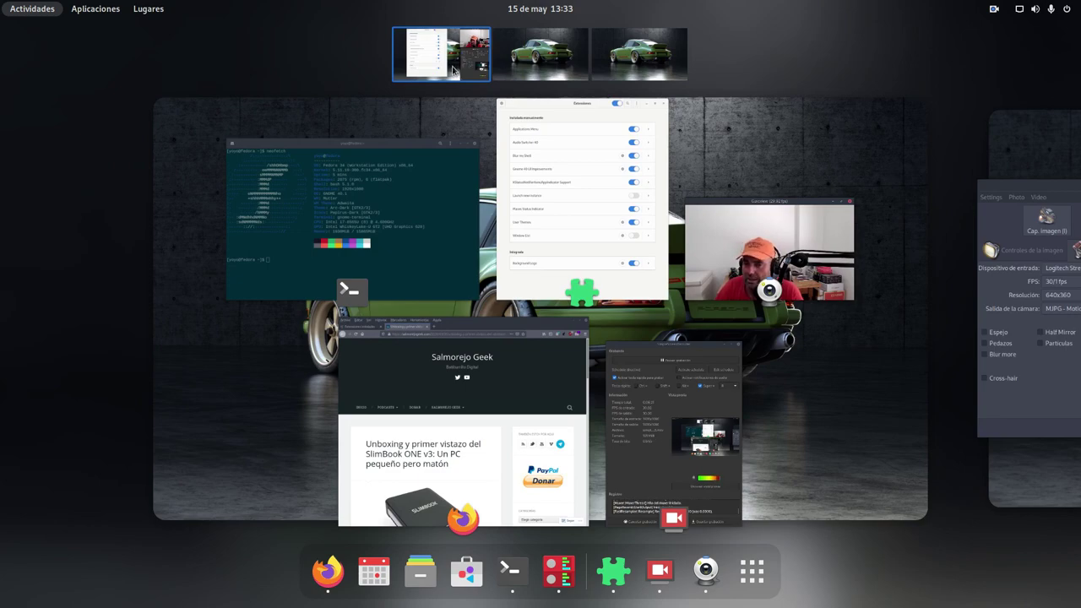
Step: Search for "y" in the activities overview to reveal the hidden search field, clear the search and return to the Extensiones window
key(super)
key(super)
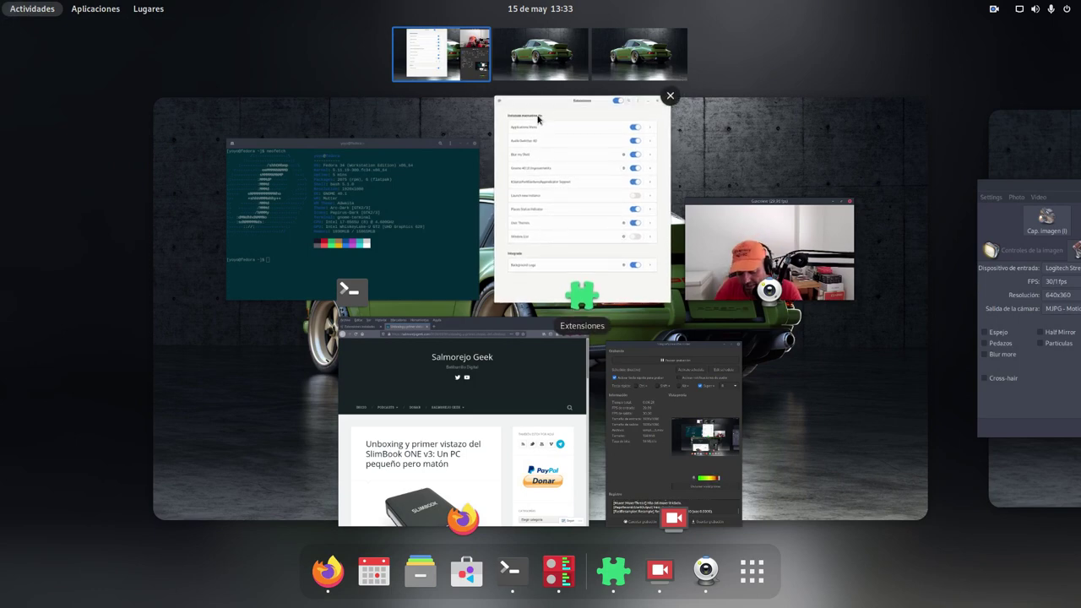
text(y)
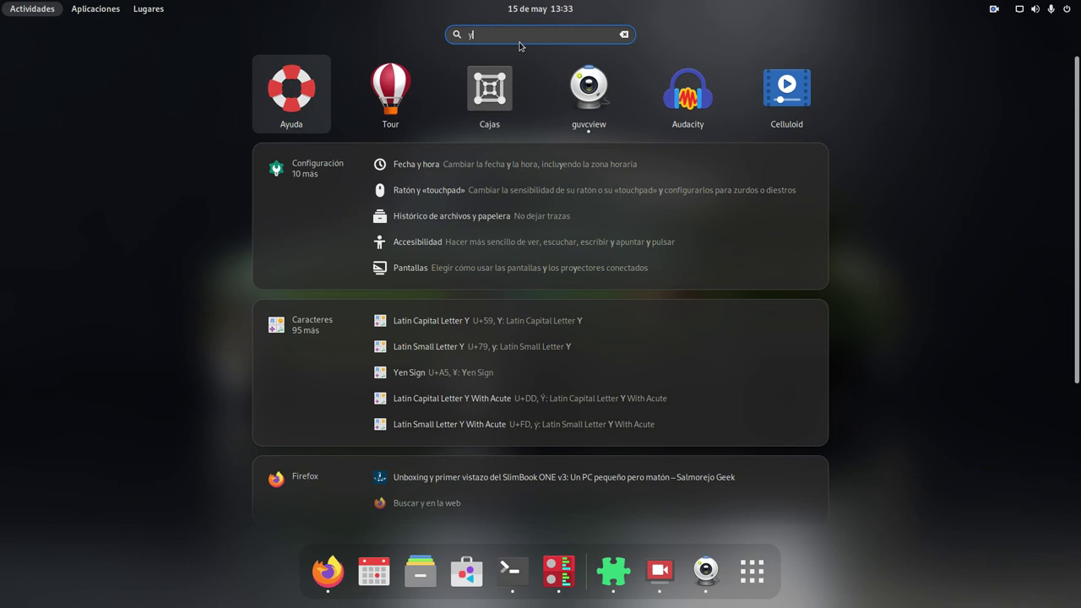
click(624, 35)
click(588, 175)
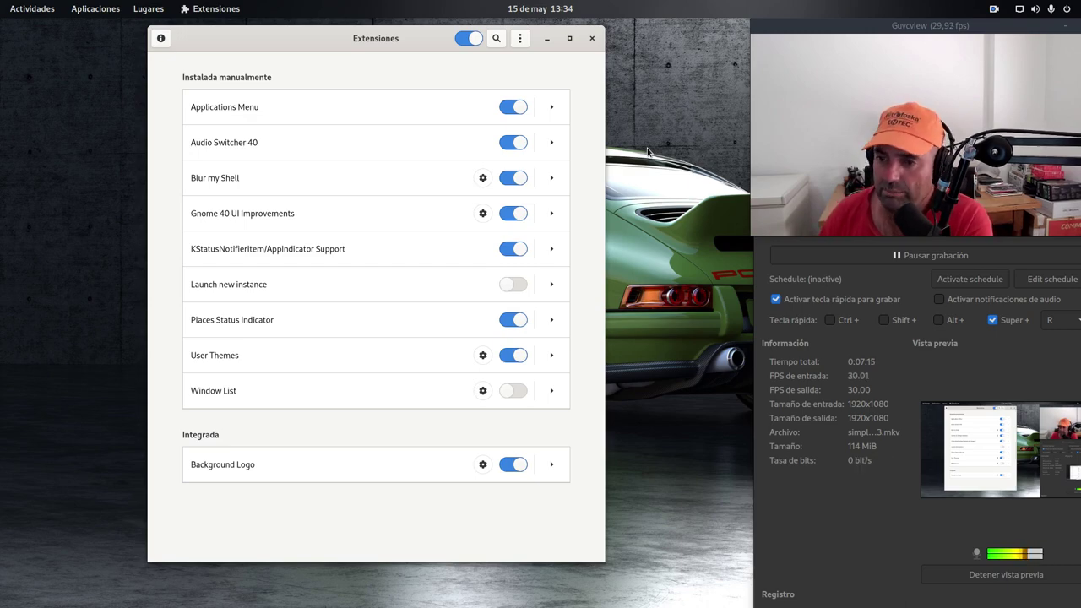
Step: Open Archivos on the empty third workspace from the activities overview, and enter that workspace
key(super)
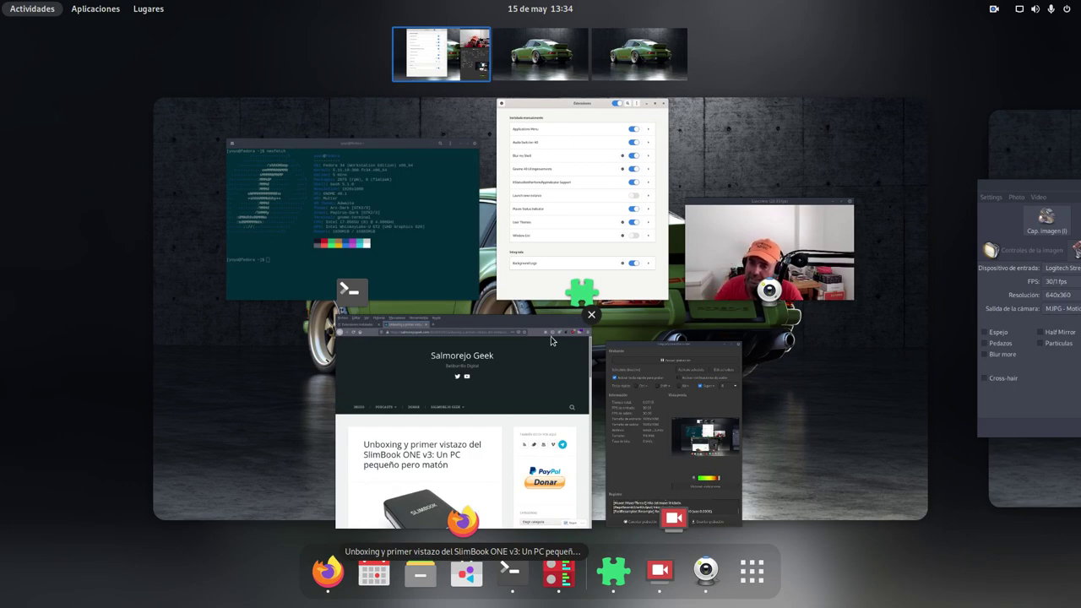
key(super)
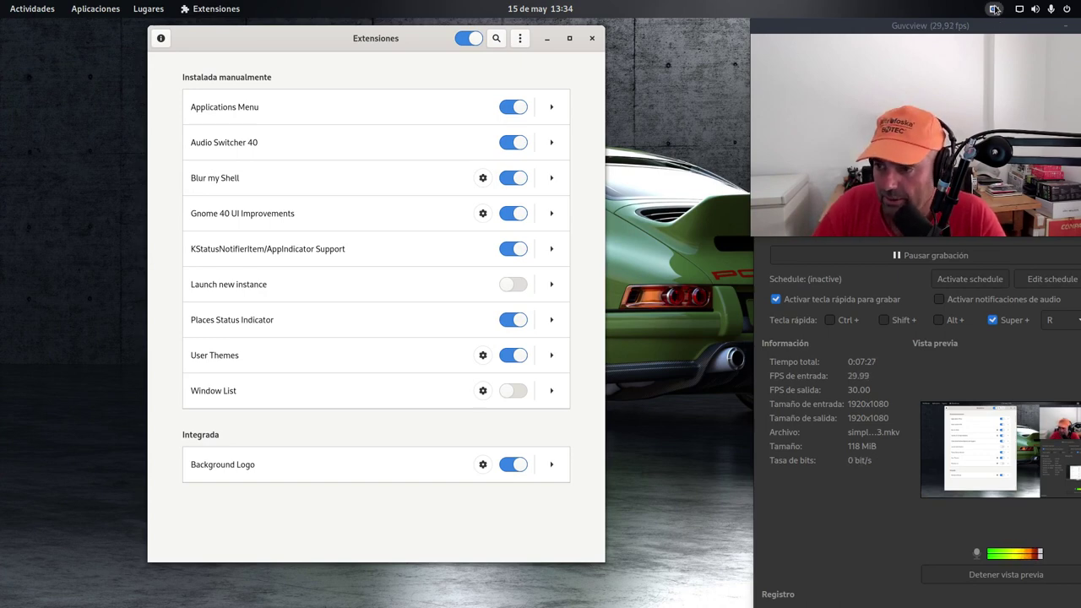
key(super)
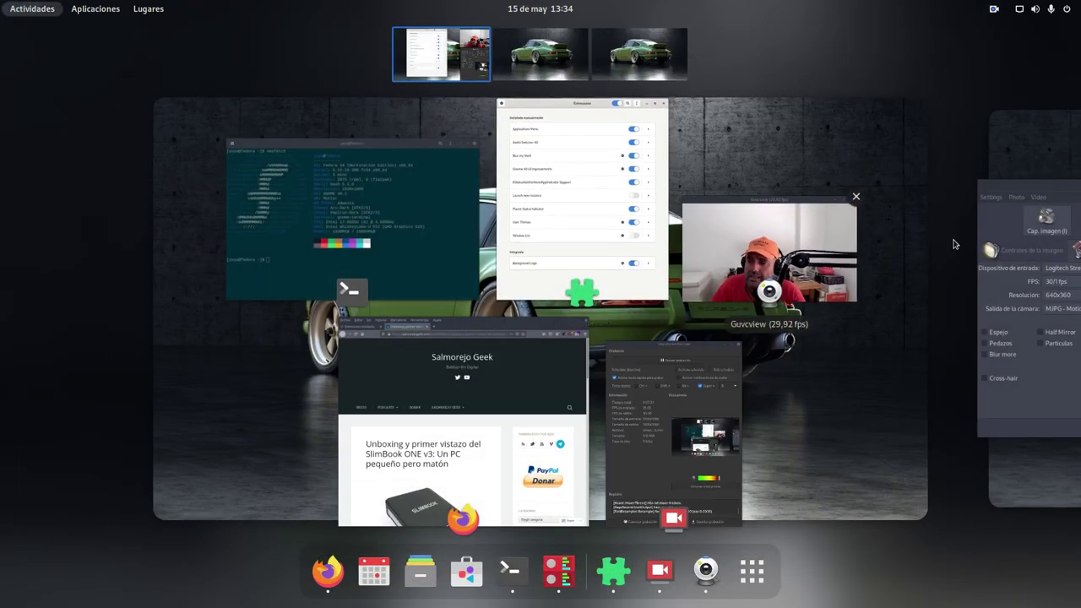
click(638, 71)
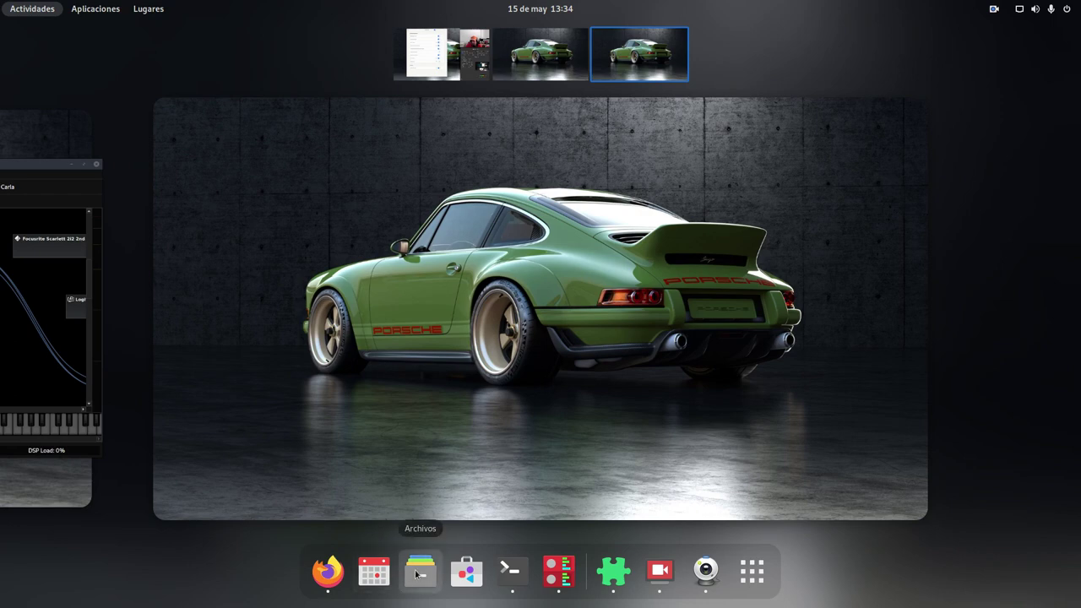
drag(420, 571, 470, 373)
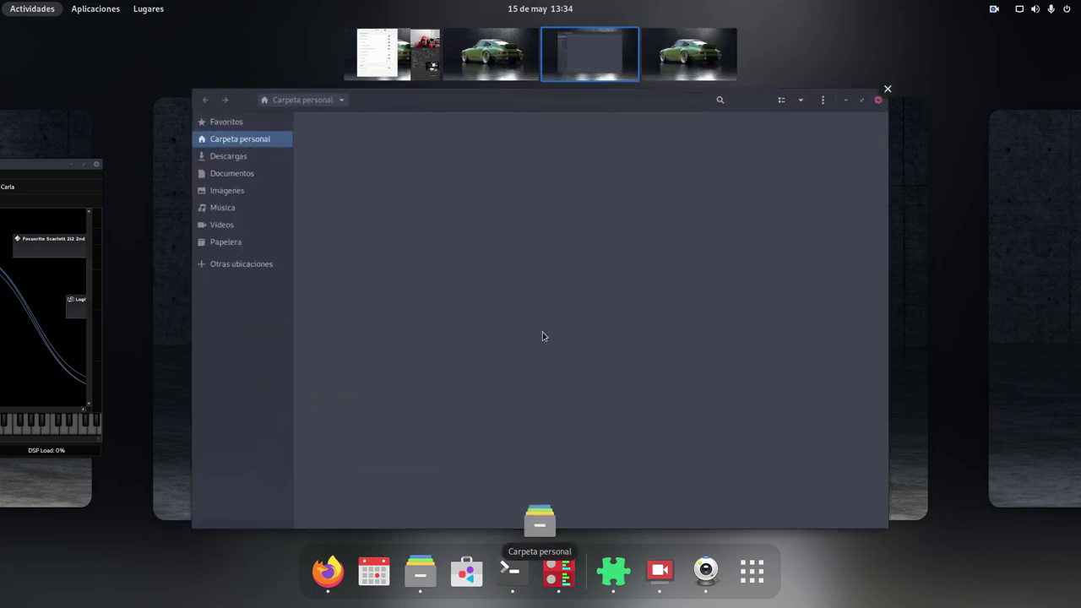
click(576, 58)
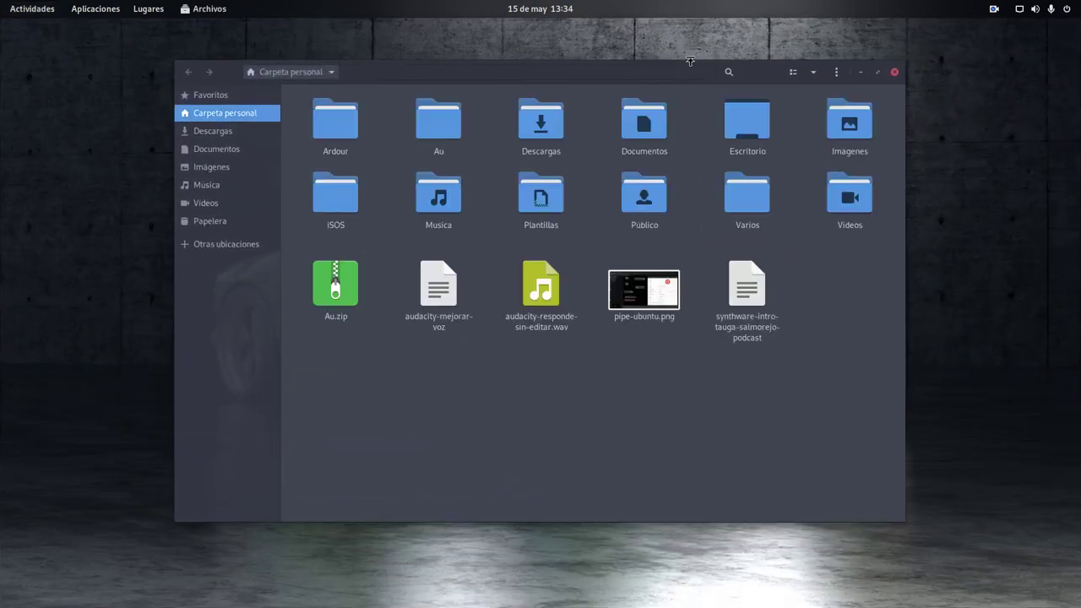
Step: Browse the workspaces in the activities overview and return to the first workspace's desktop
key(super)
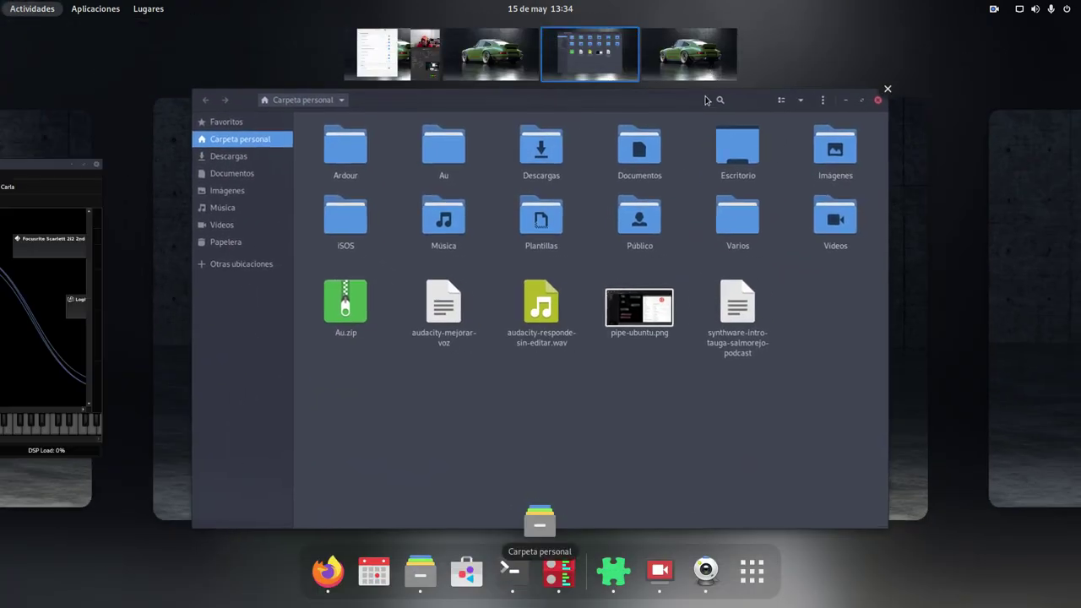
click(678, 58)
click(510, 58)
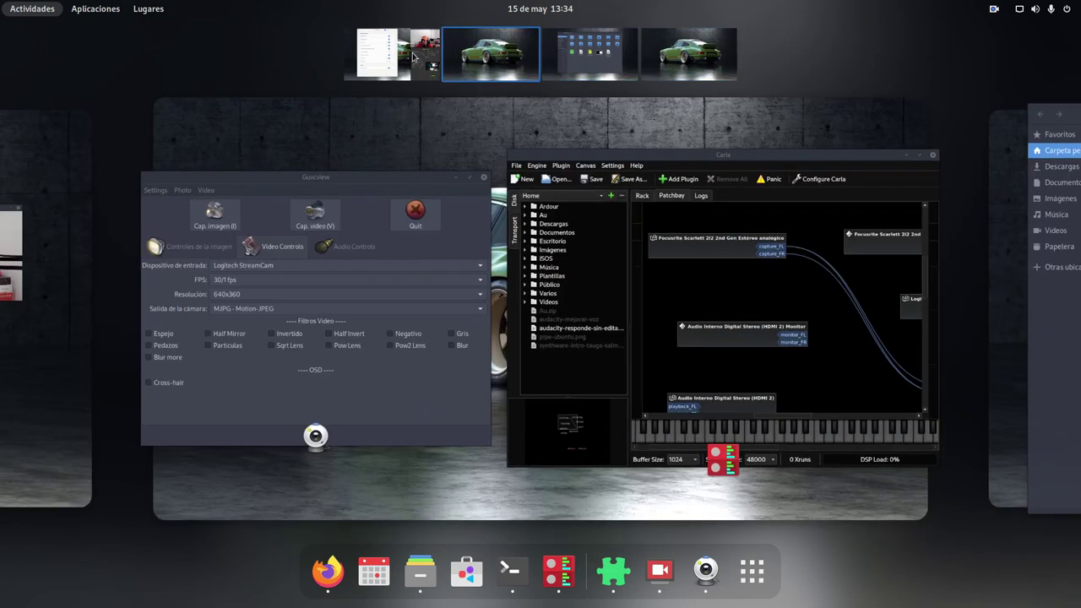
click(404, 57)
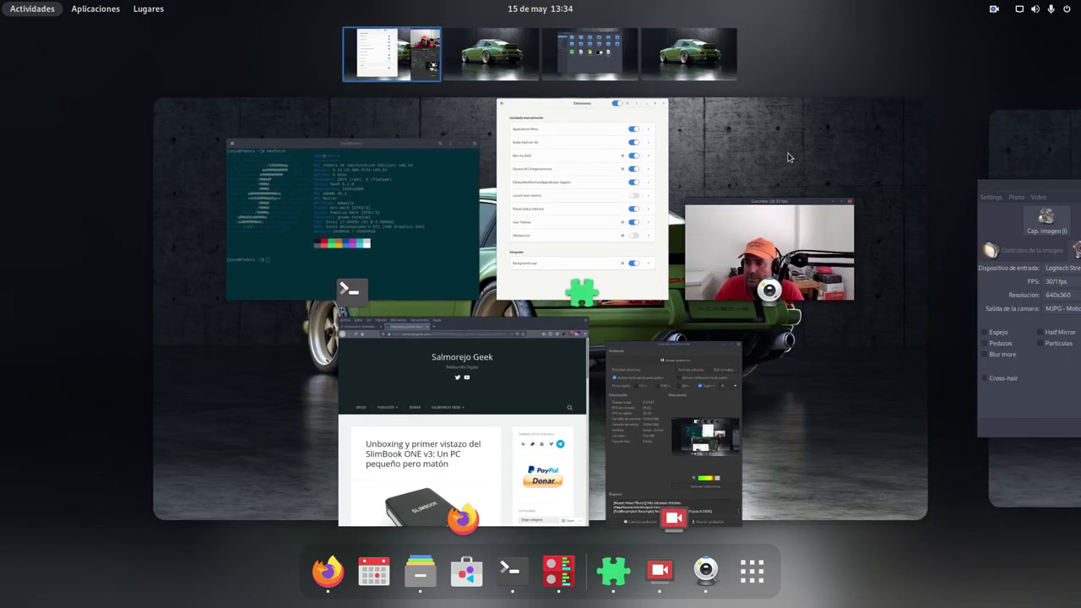
click(789, 157)
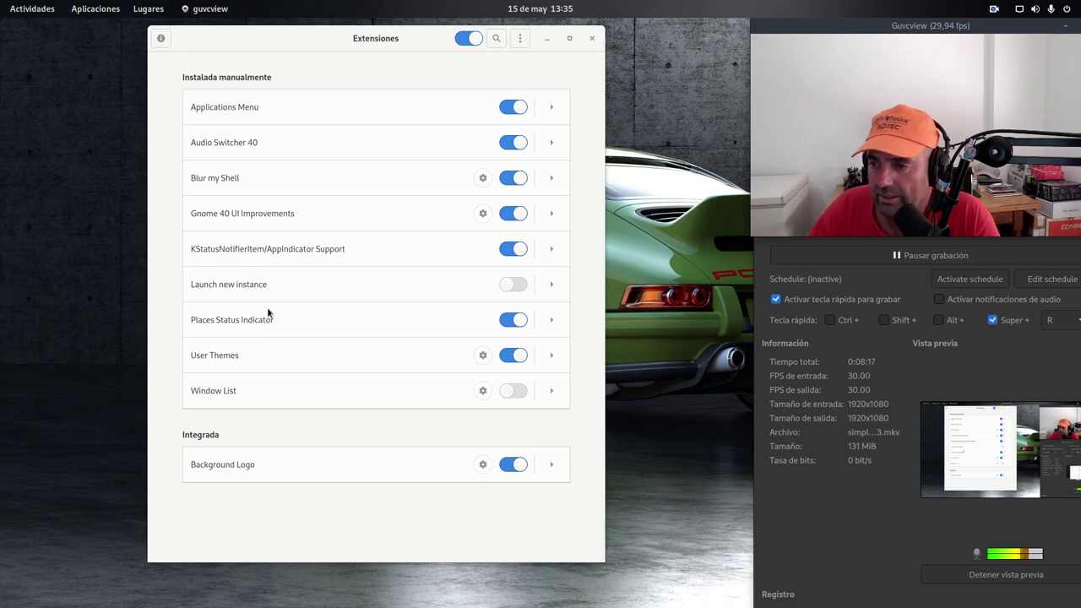
Step: Examine the Lugares menu that Places Status Indicator adds, open the Imágenes folder from it, and close the folder and menu
click(149, 9)
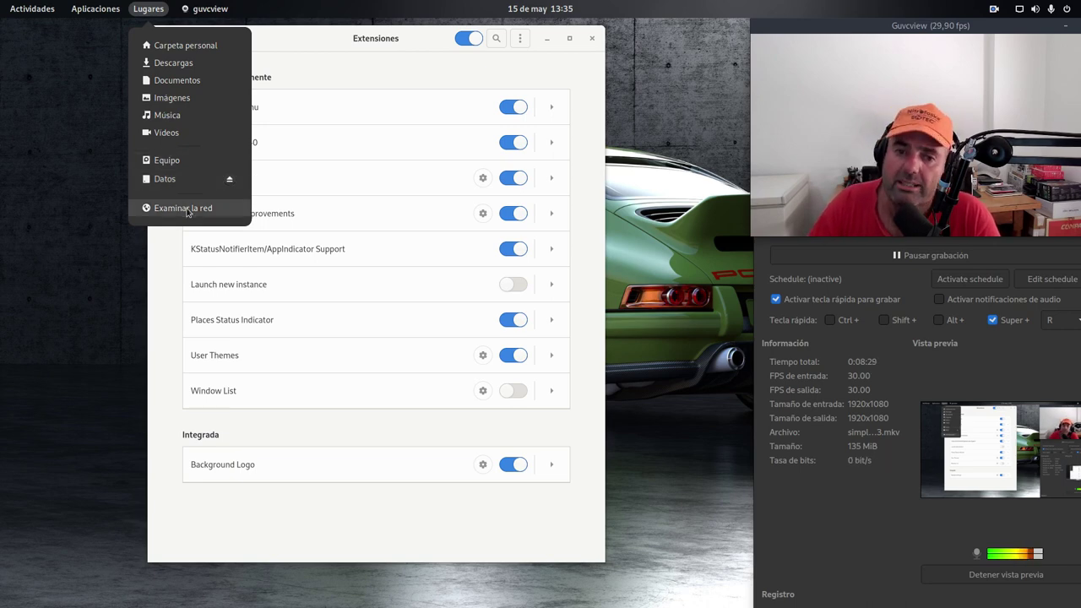
click(178, 102)
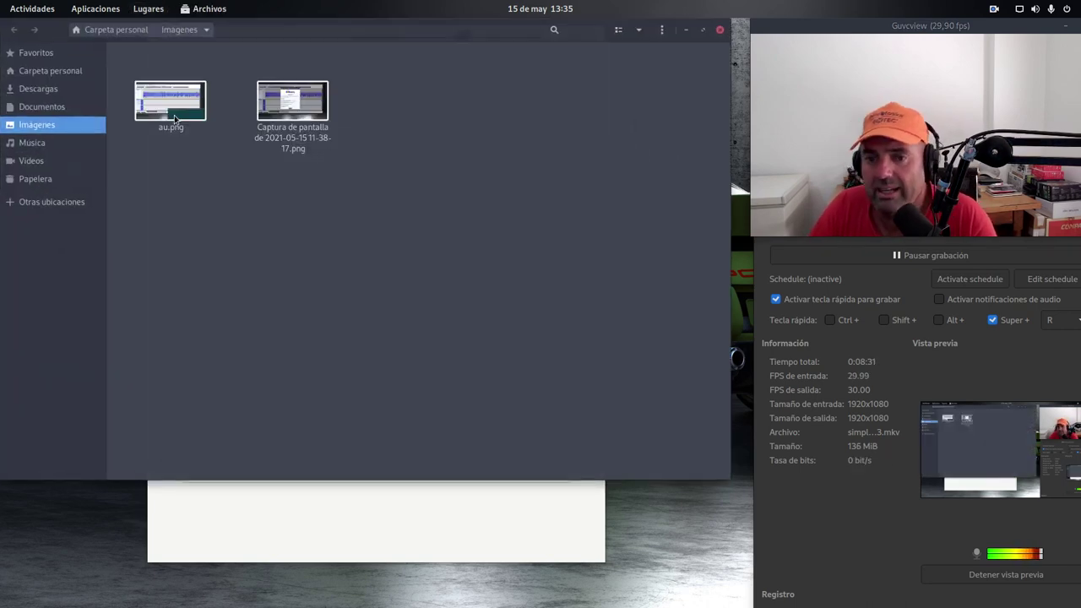
click(720, 32)
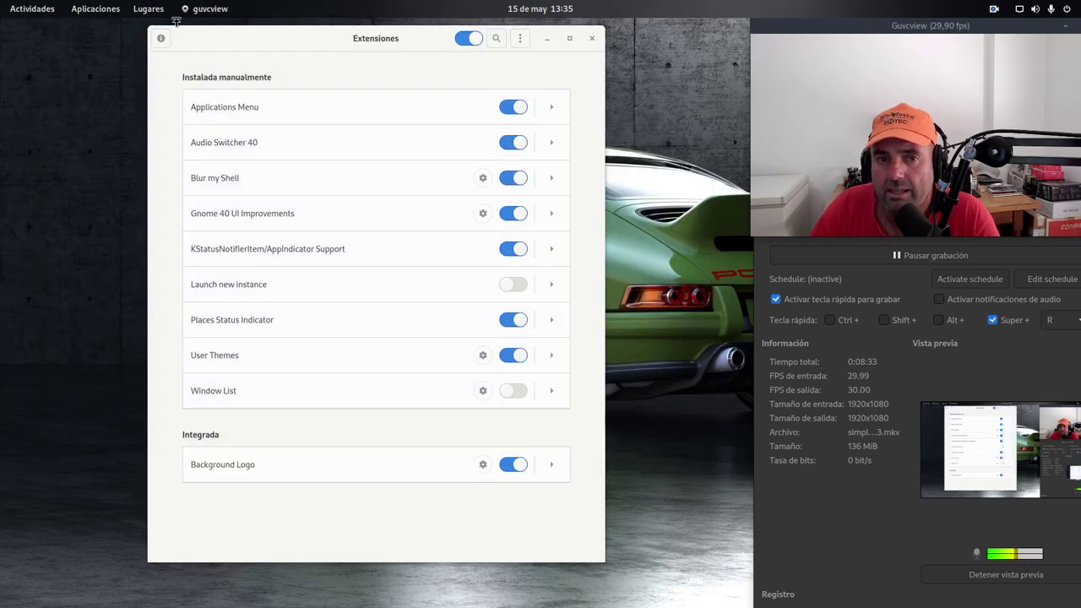
click(148, 8)
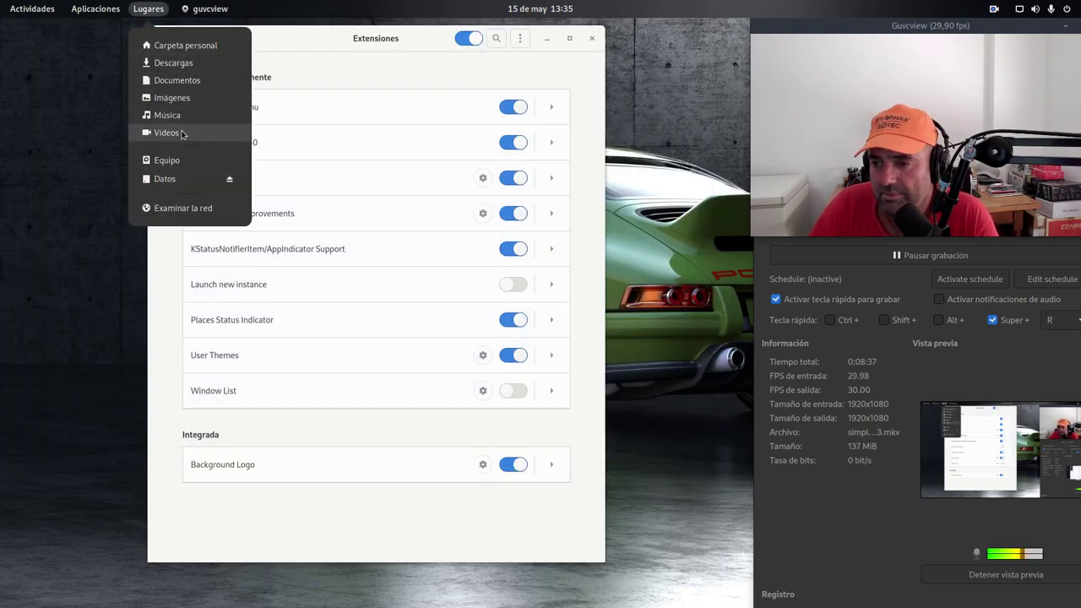
click(304, 52)
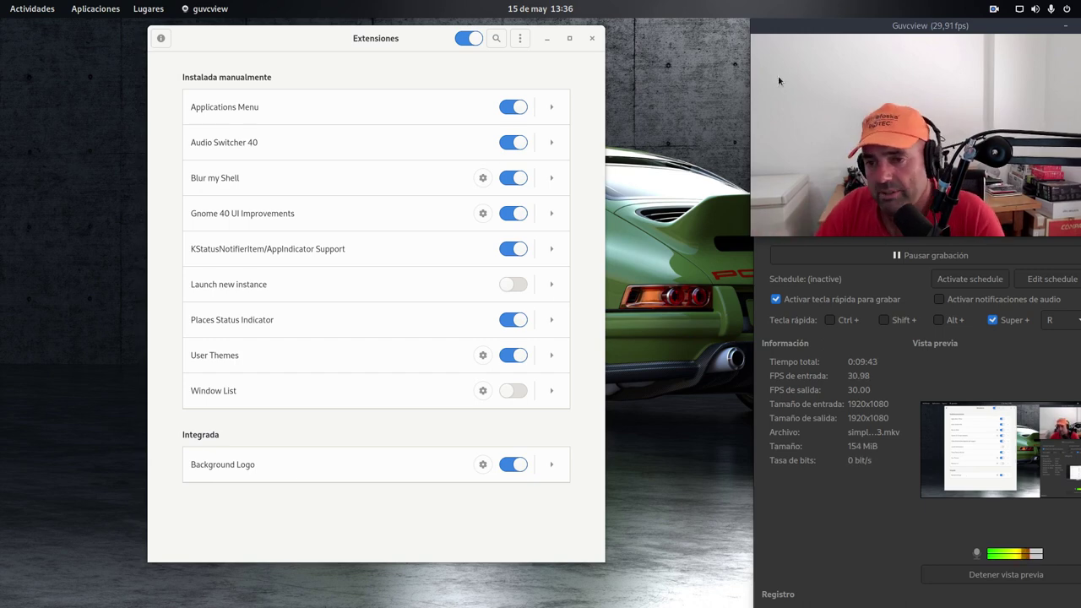
Step: Minimize Extensiones, change the desktop background to the first blue-green forest wallpaper with the clock mark, and clear the settings window from the desktop
click(552, 45)
click(552, 45)
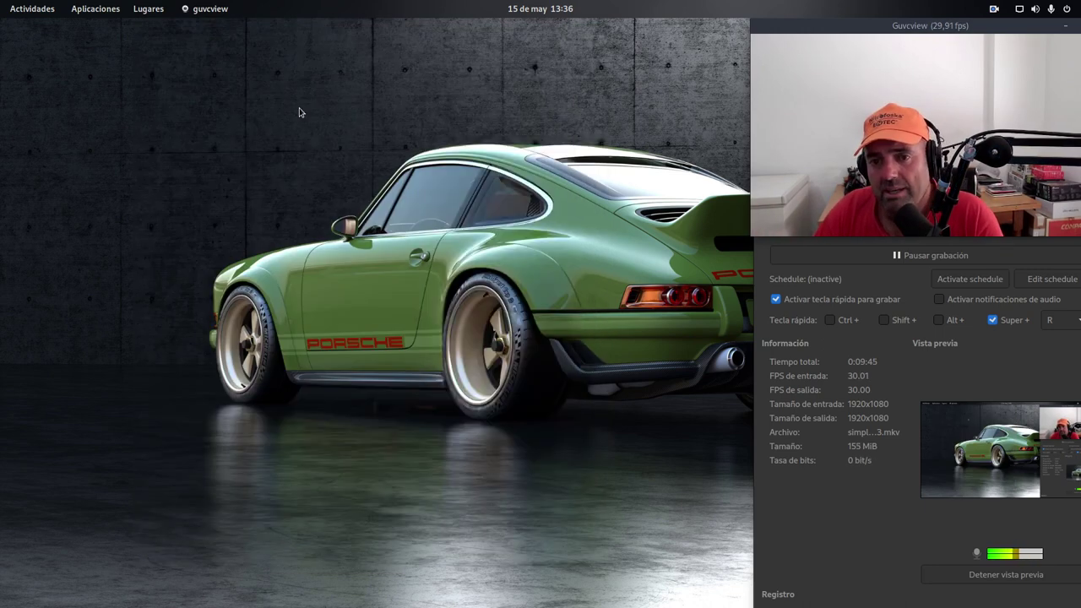
right_click(284, 114)
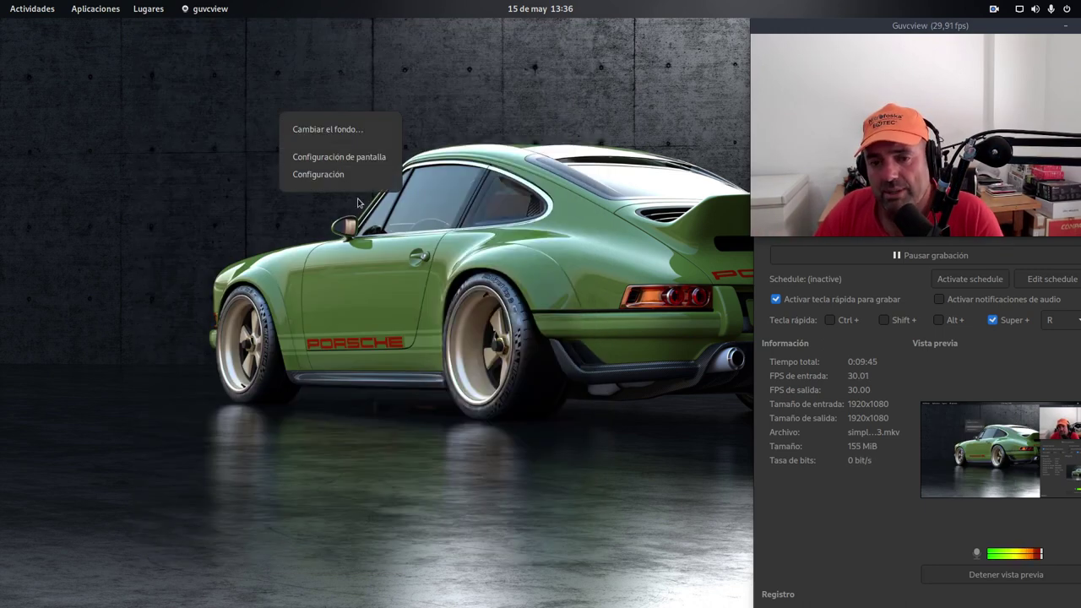
click(371, 131)
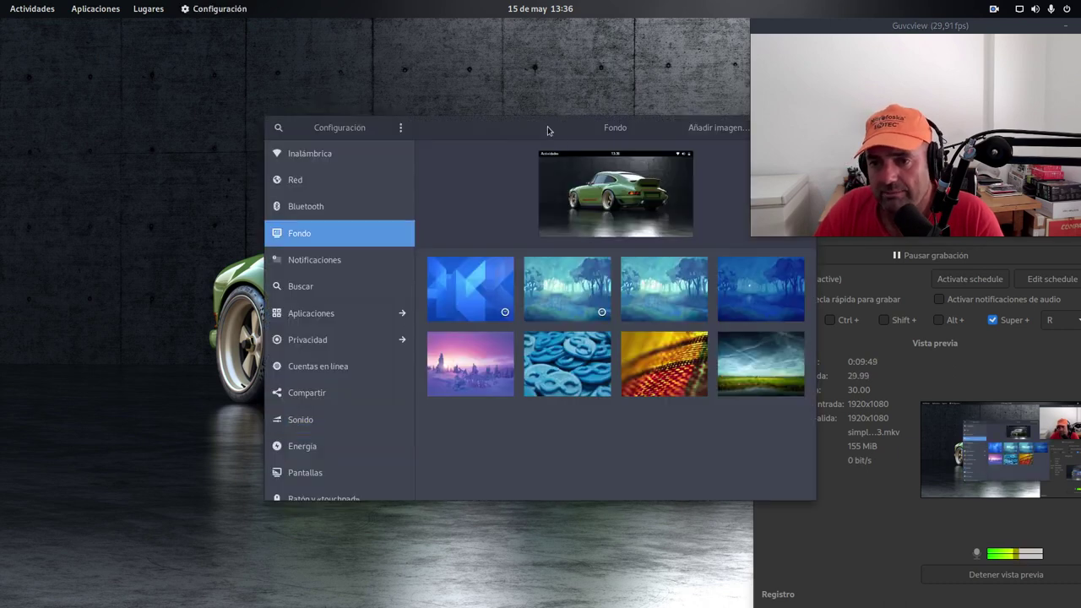
drag(333, 126, 119, 117)
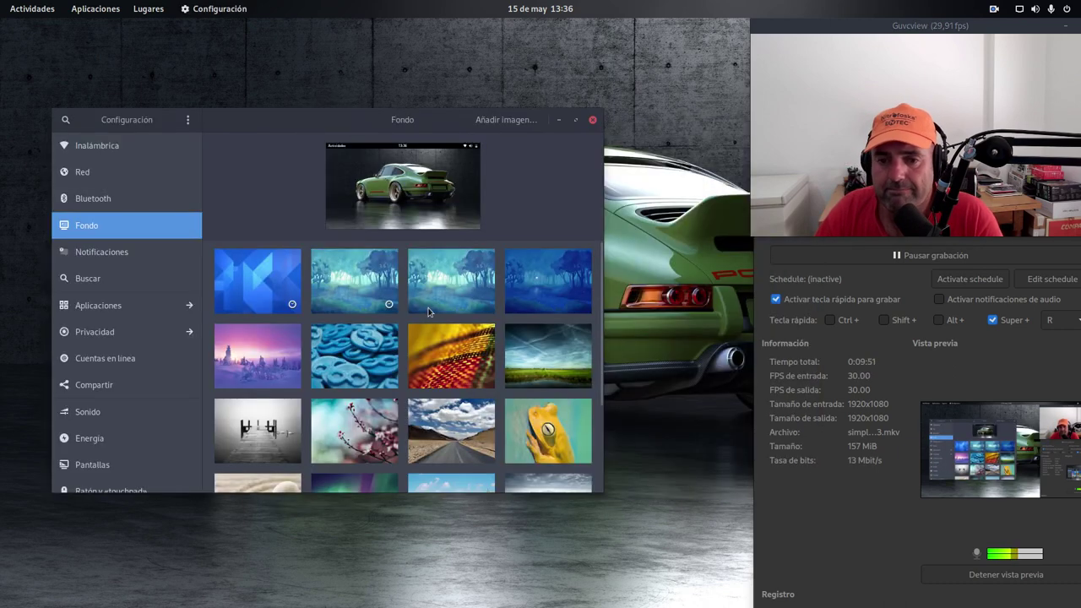
click(354, 287)
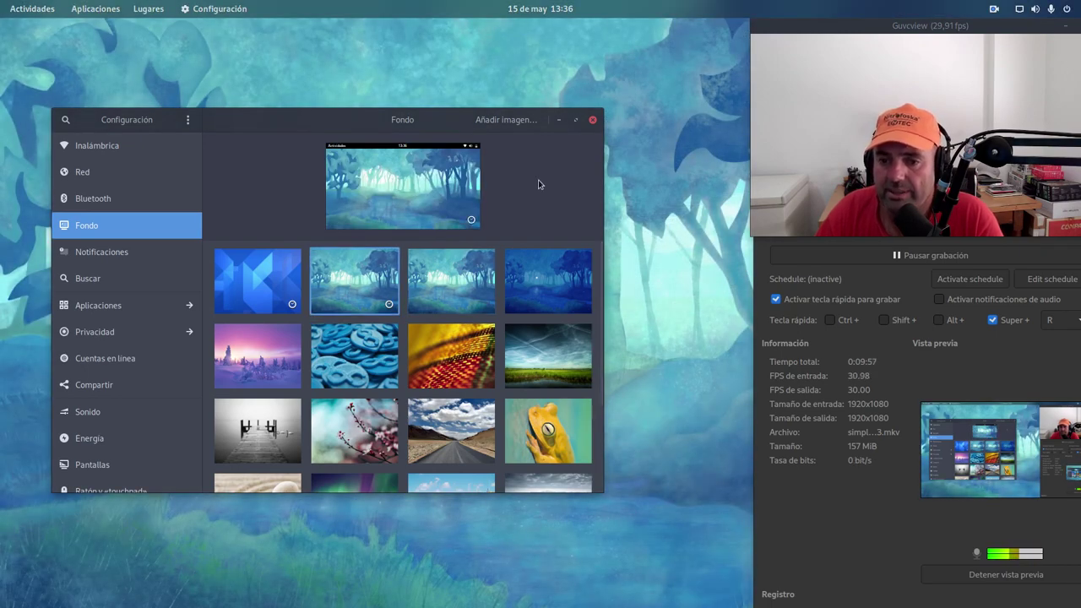
click(592, 119)
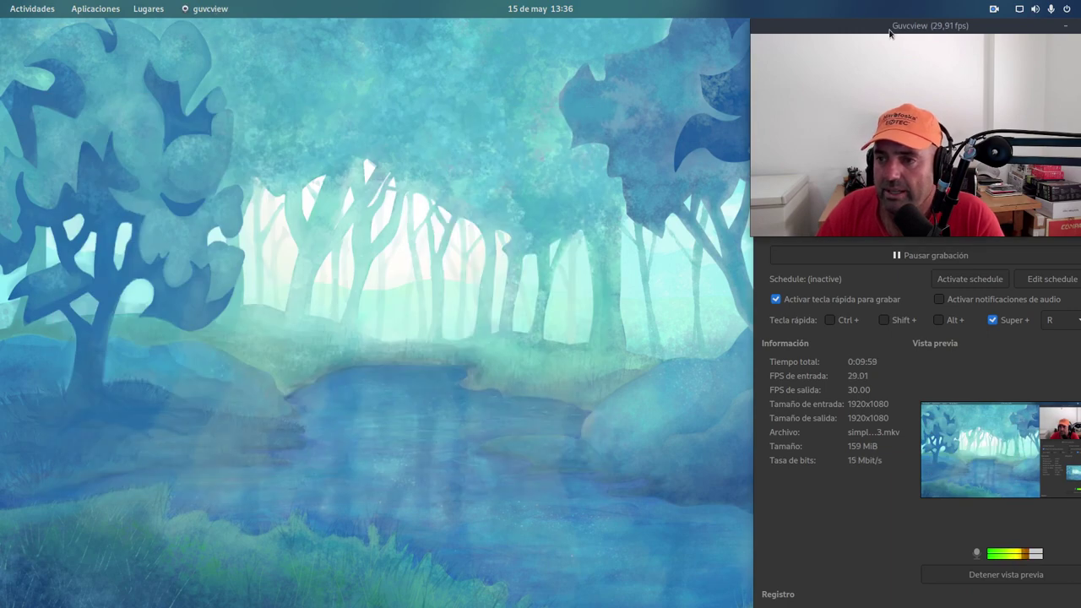
Step: Move the Guvcview and SimpleScreenRecorder windows aside to examine the Background Logo on the wallpaper, put them back, and return to the Extensiones window
drag(888, 29, 507, 35)
drag(812, 213, 237, 148)
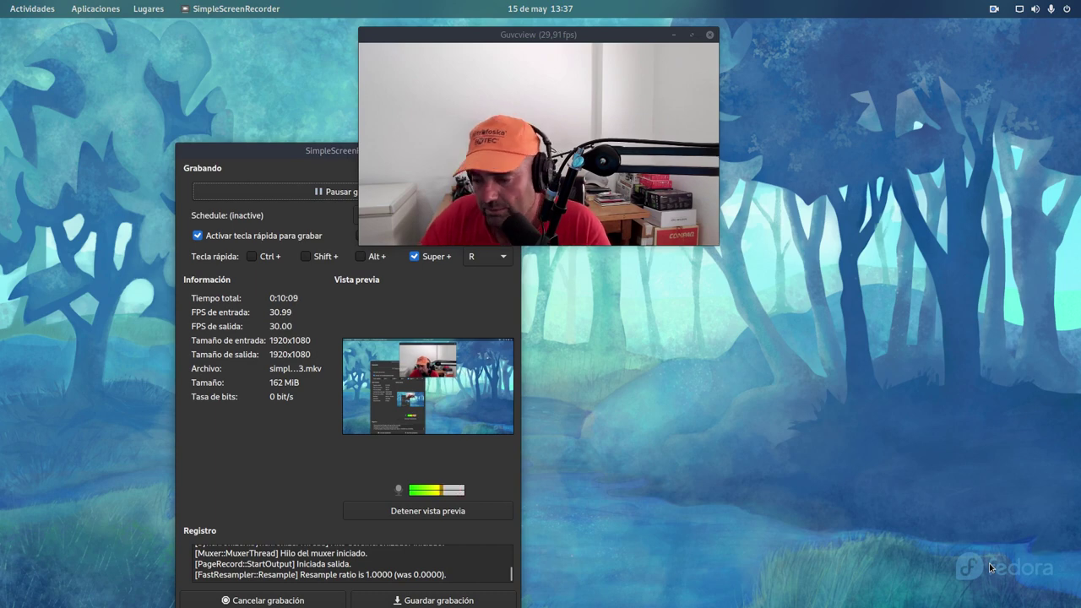
drag(531, 48, 892, 43)
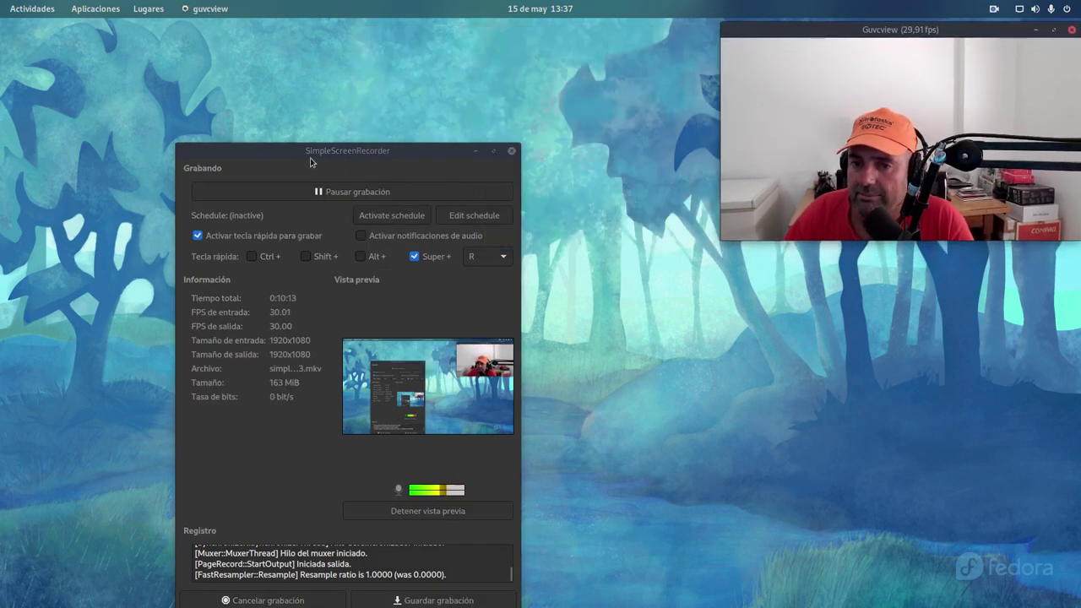
drag(335, 153, 921, 228)
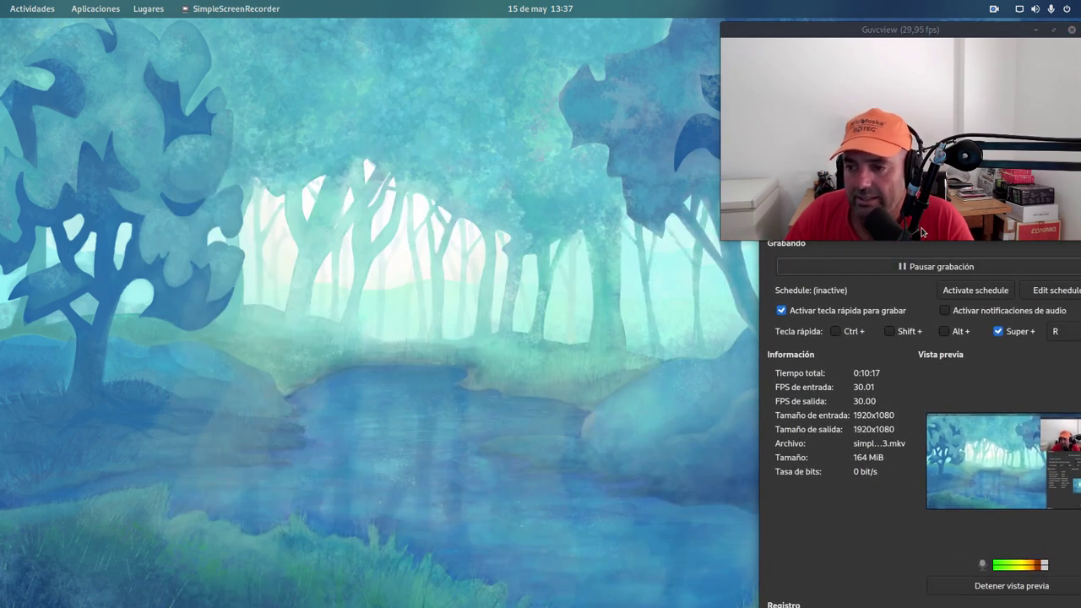
drag(861, 32, 886, 32)
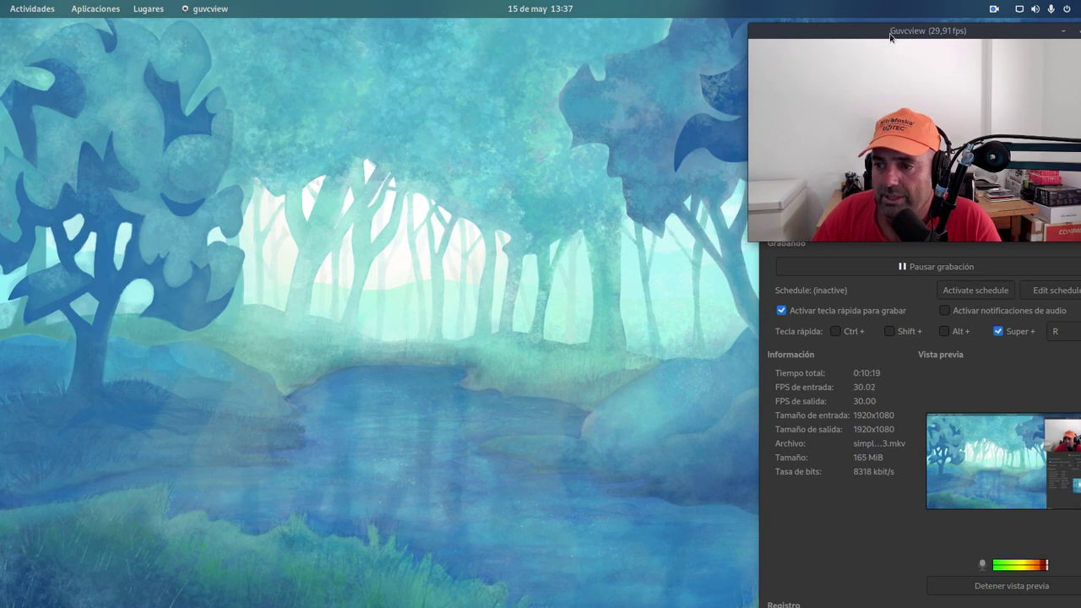
key(super)
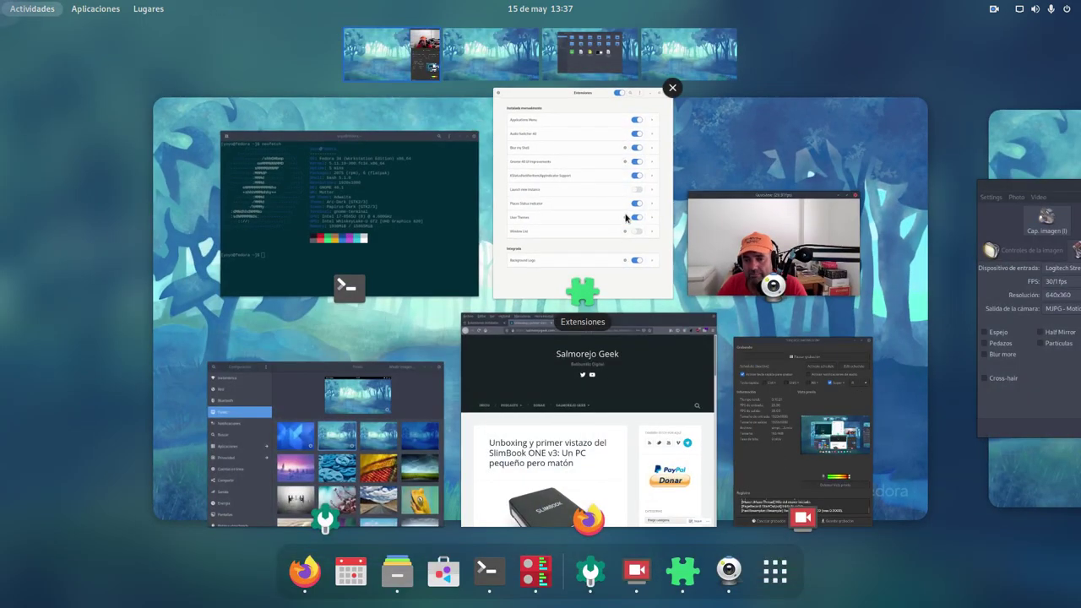
click(511, 211)
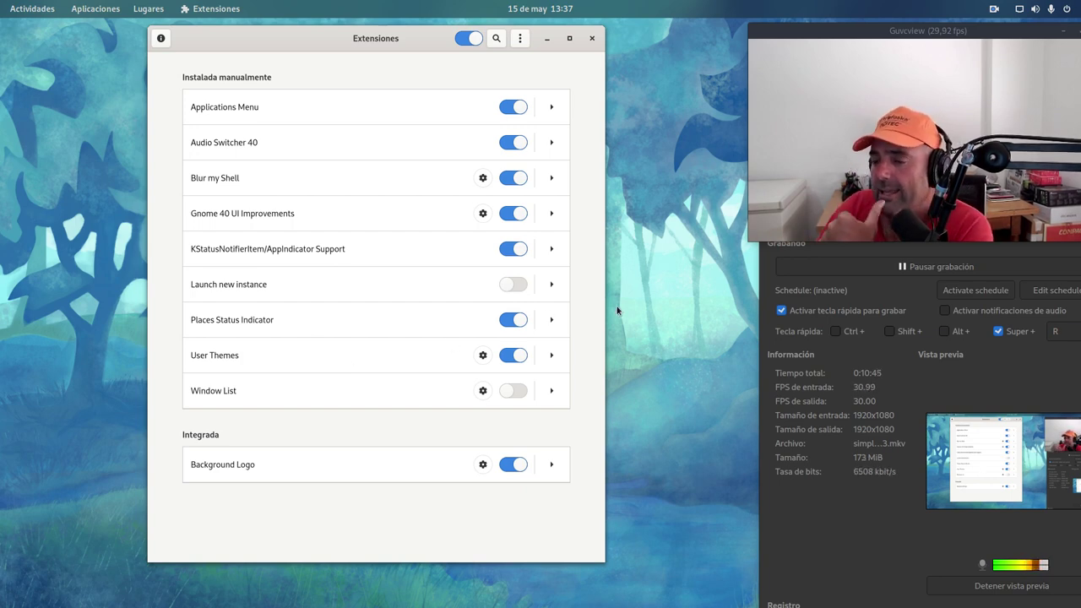
Step: Switch to Firefox and open the main extension catalogue on extensions.gnome.org, sorted by Recientes
mouse_move(1, 3)
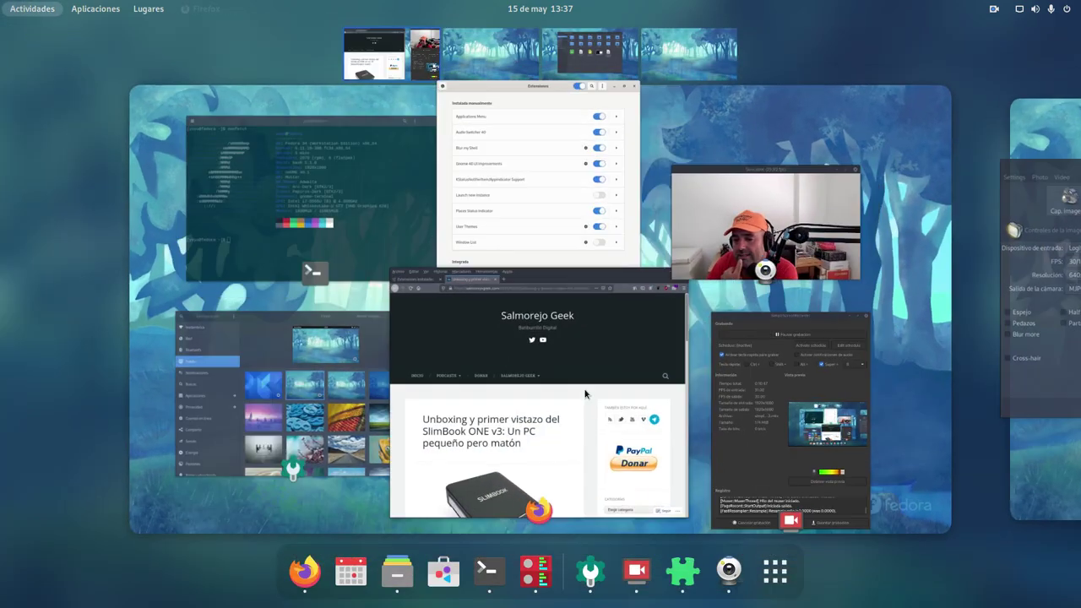
click(585, 393)
click(59, 45)
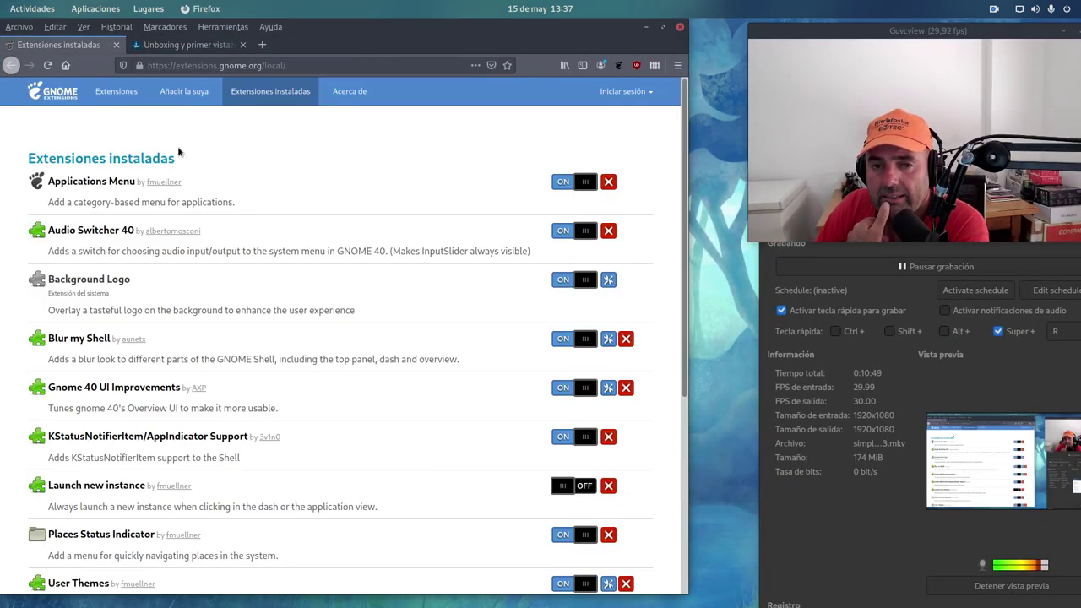
click(57, 99)
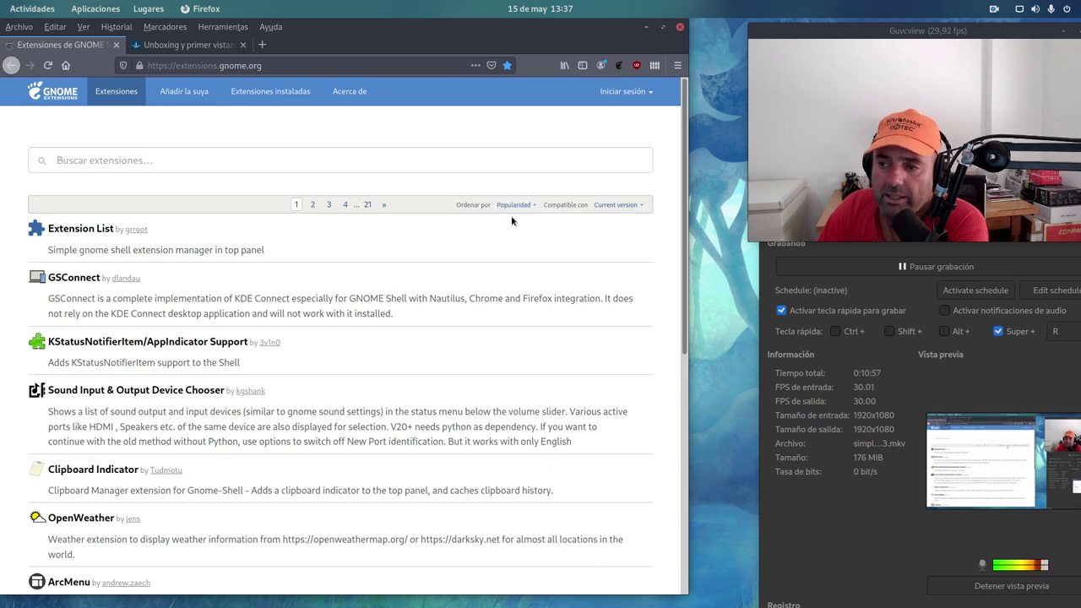
click(517, 205)
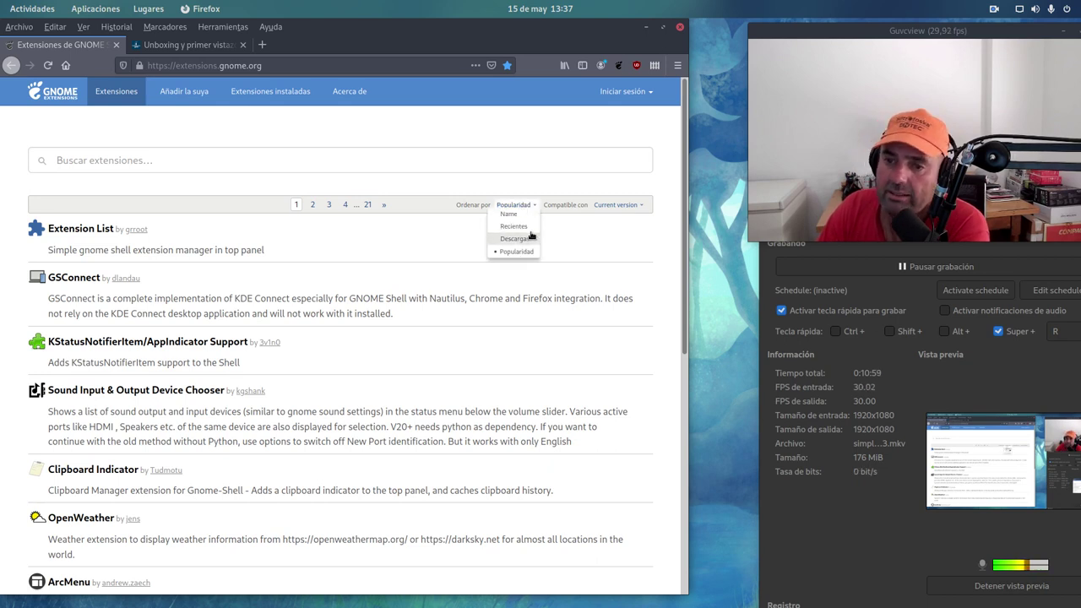
click(517, 228)
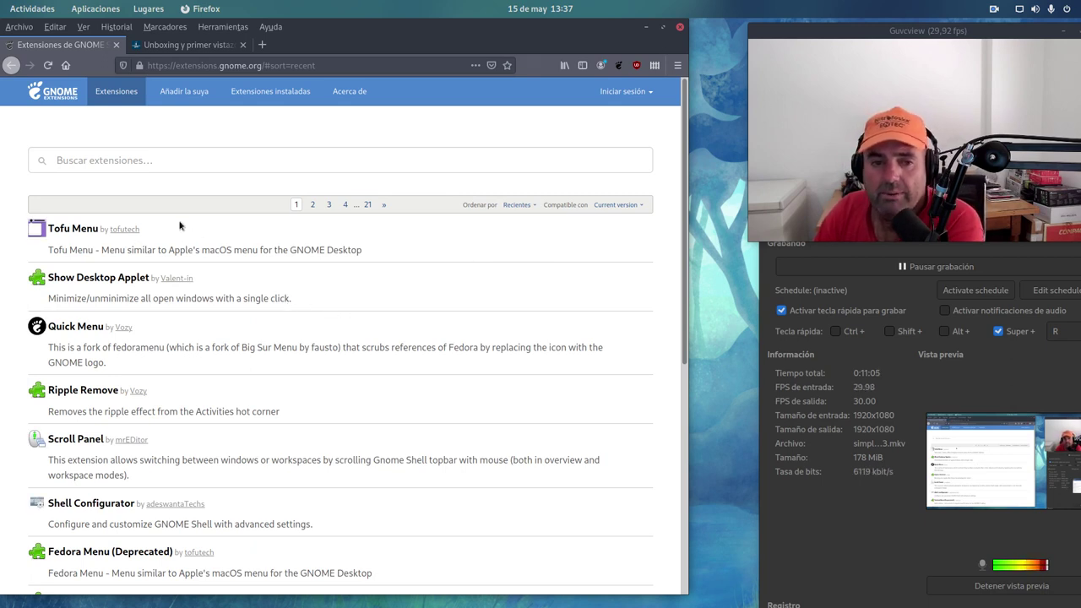
Step: Look at the Tofu Menu and Quick Menu pages and read through the first page of recent extensions
click(78, 228)
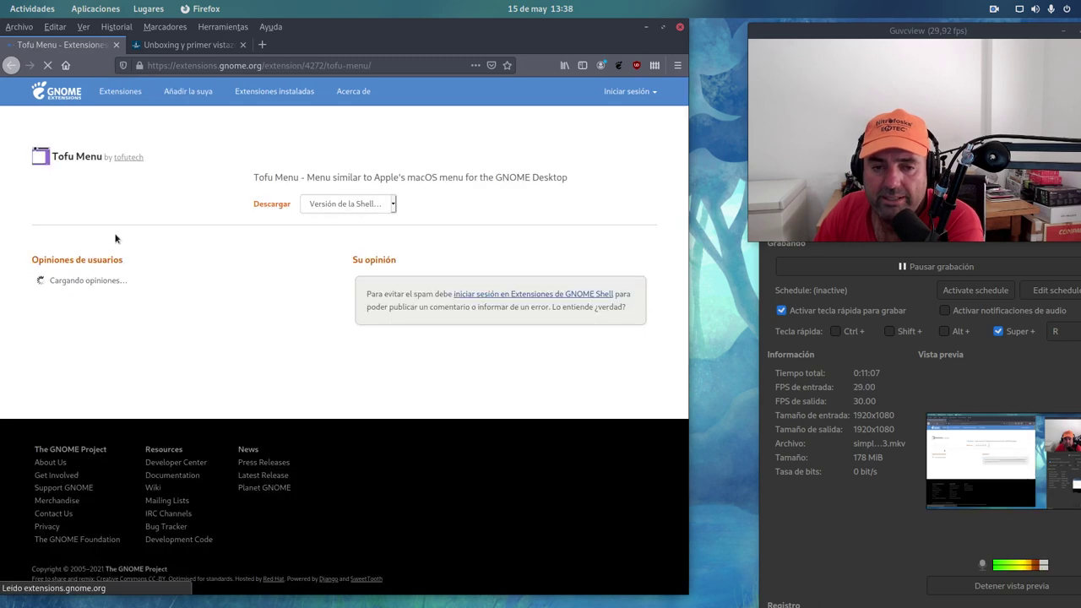
click(11, 65)
click(84, 326)
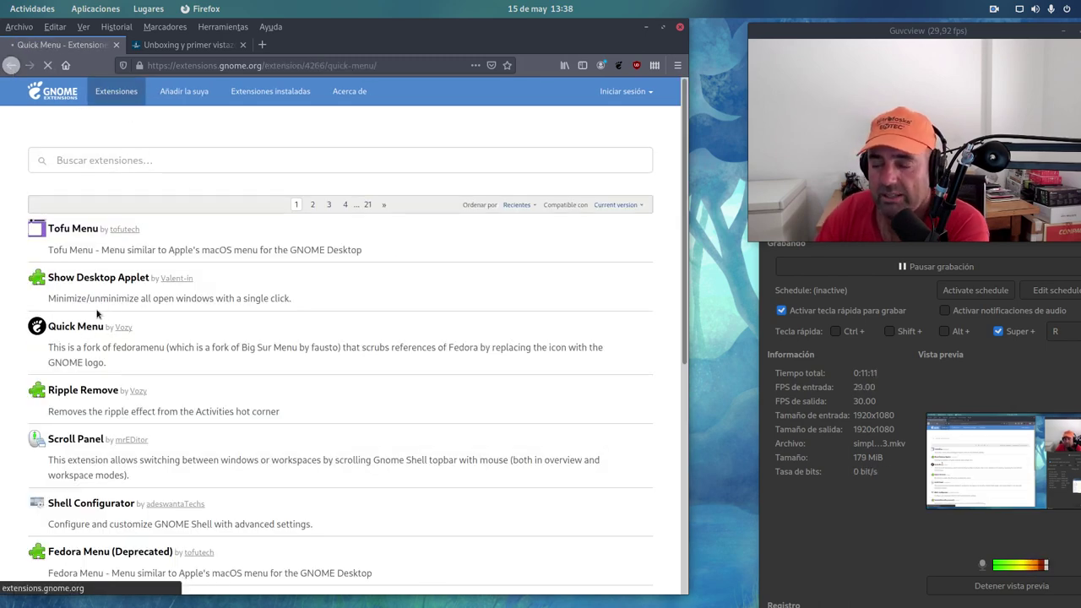
click(10, 65)
scroll(271, 245, down, 5)
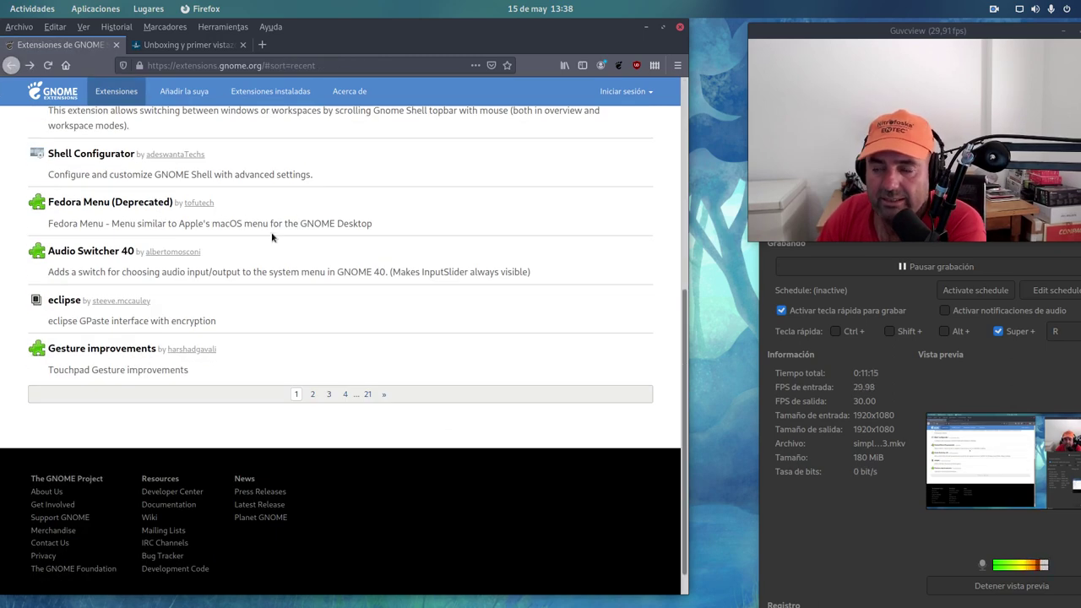
scroll(272, 239, up, 5)
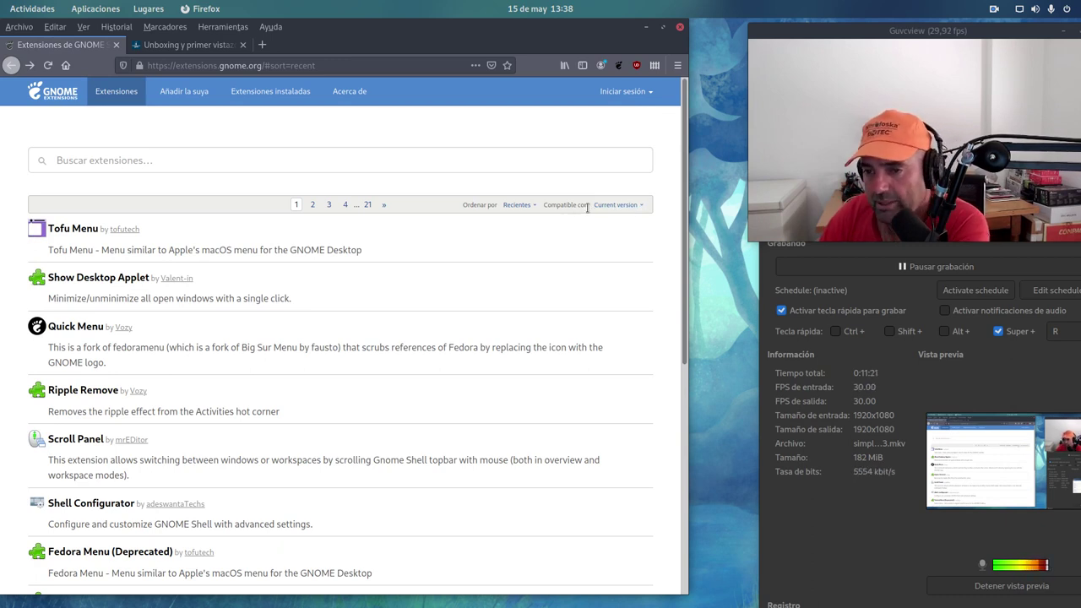
Step: List extensions for All versions, check the Alphabetical App Grid page for compatibility, and restore the compatibility filter to Current version
click(604, 206)
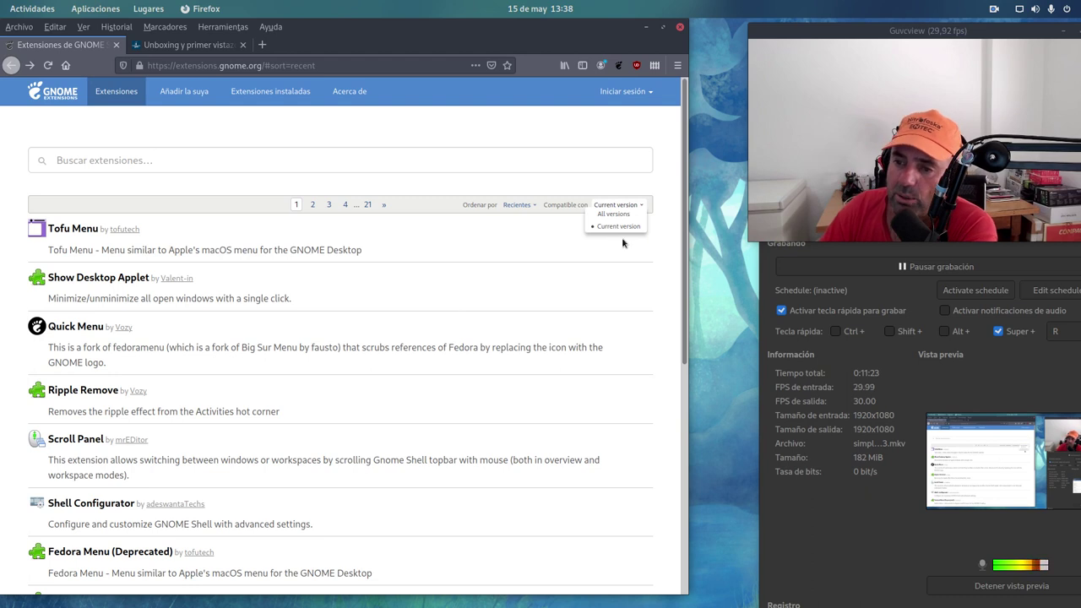
click(622, 215)
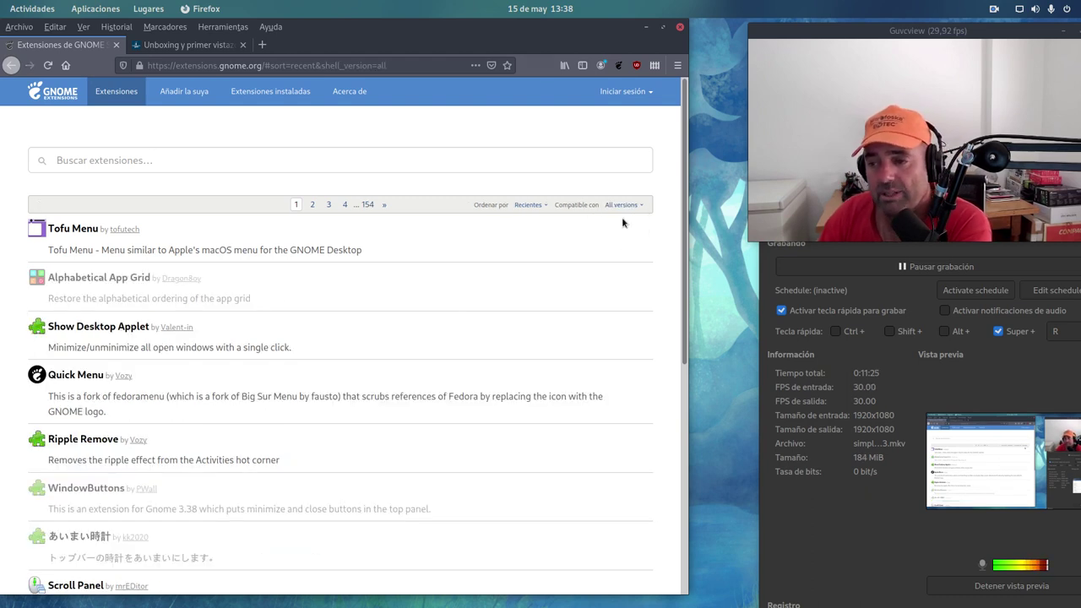
click(92, 279)
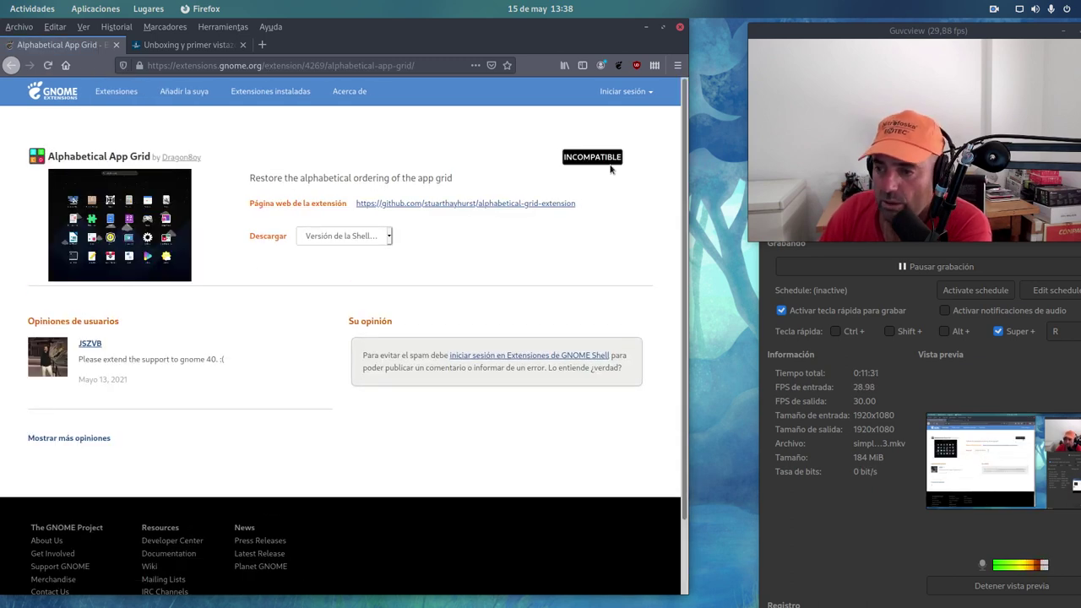
click(11, 65)
click(625, 208)
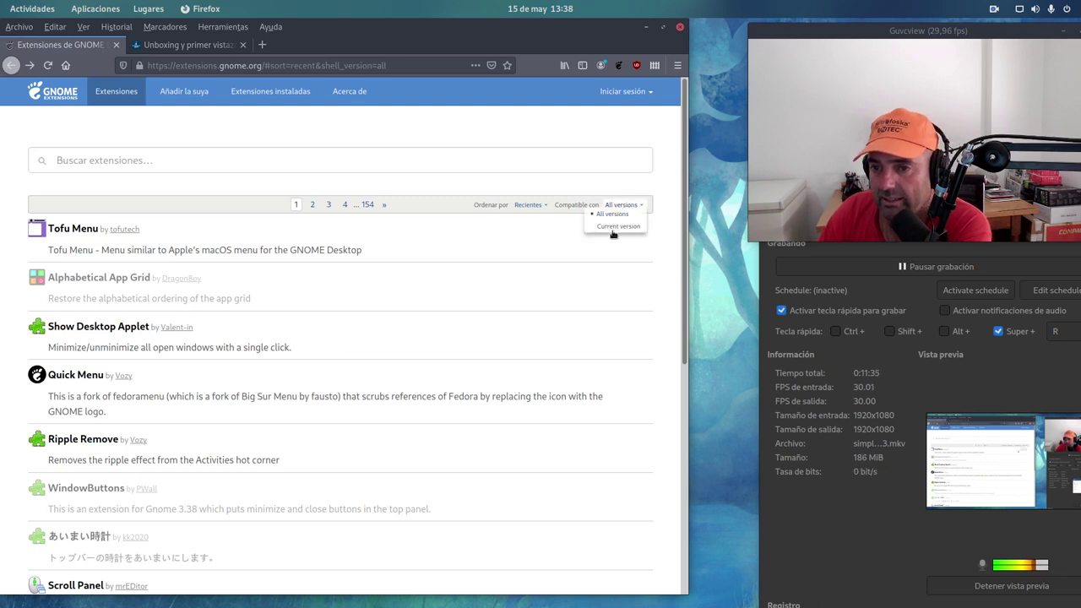
click(615, 228)
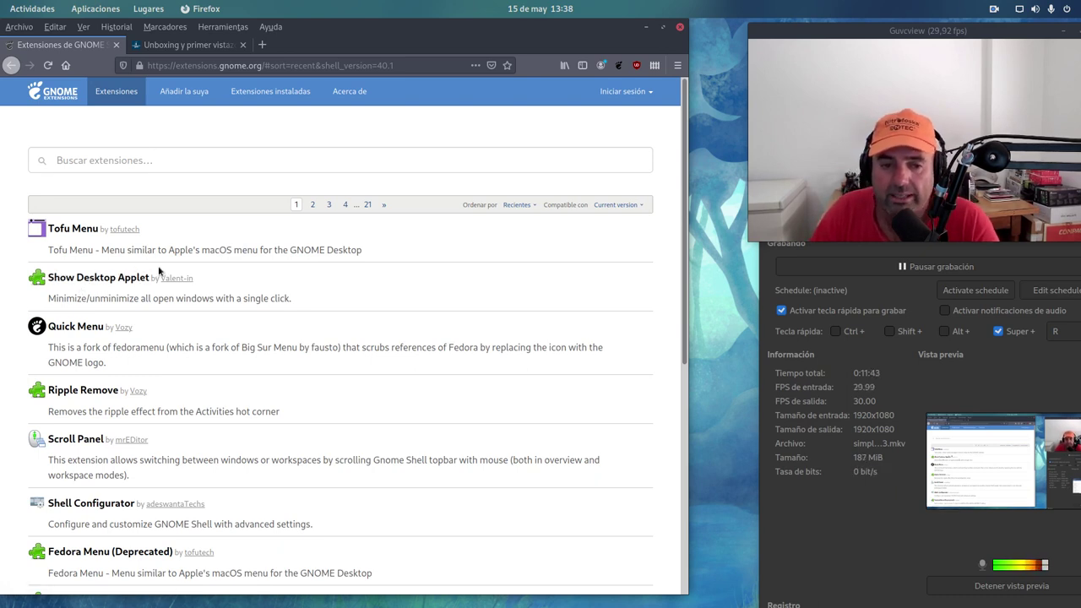
Step: Sort the extension catalogue by Name and after that by Descargas
click(516, 209)
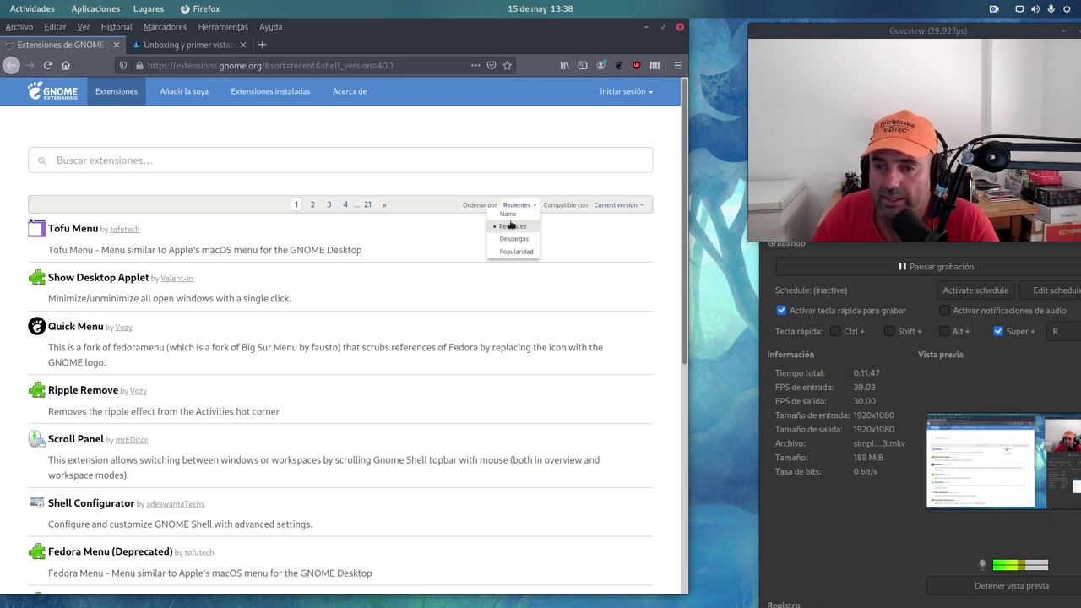
click(509, 226)
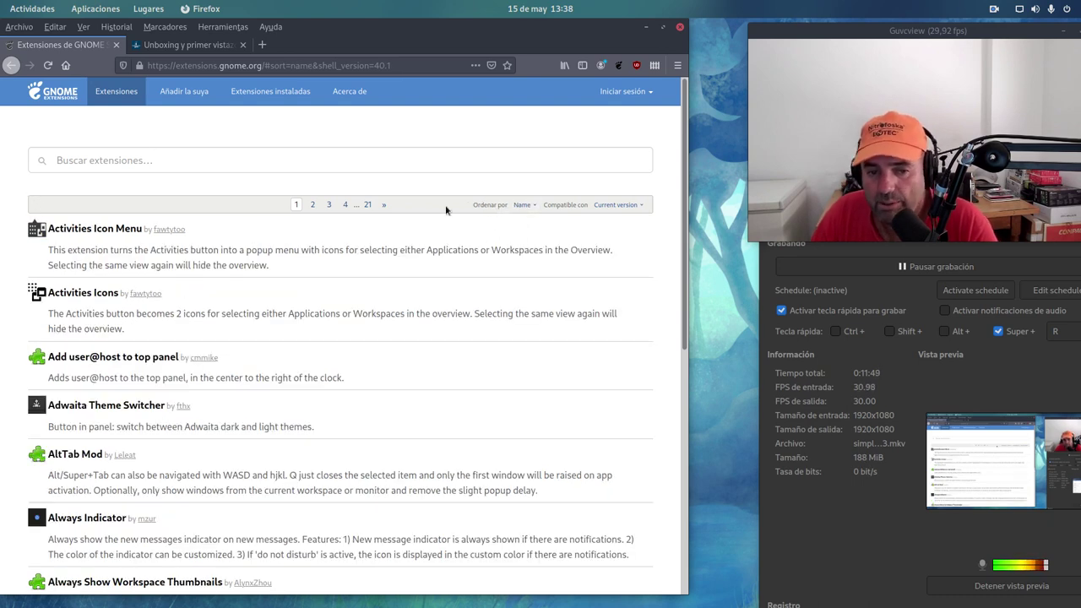
click(514, 208)
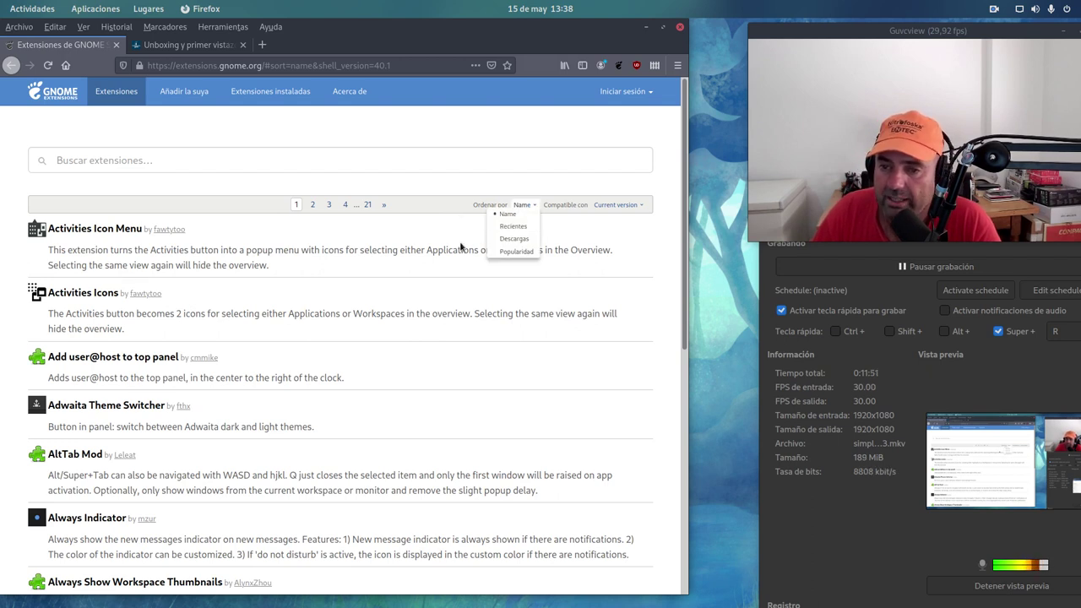
click(515, 241)
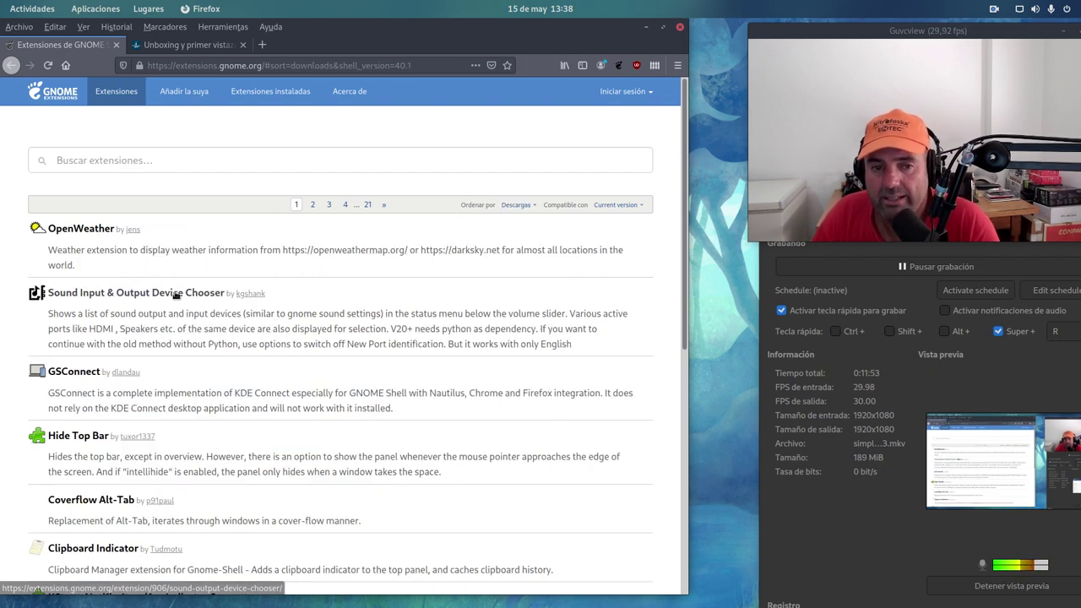
Step: Open the KStatusNotifierItem/AppIndicator Support page from the catalogue, read its user reviews, and return to the Extensiones instaladas list
scroll(253, 329, down, 3)
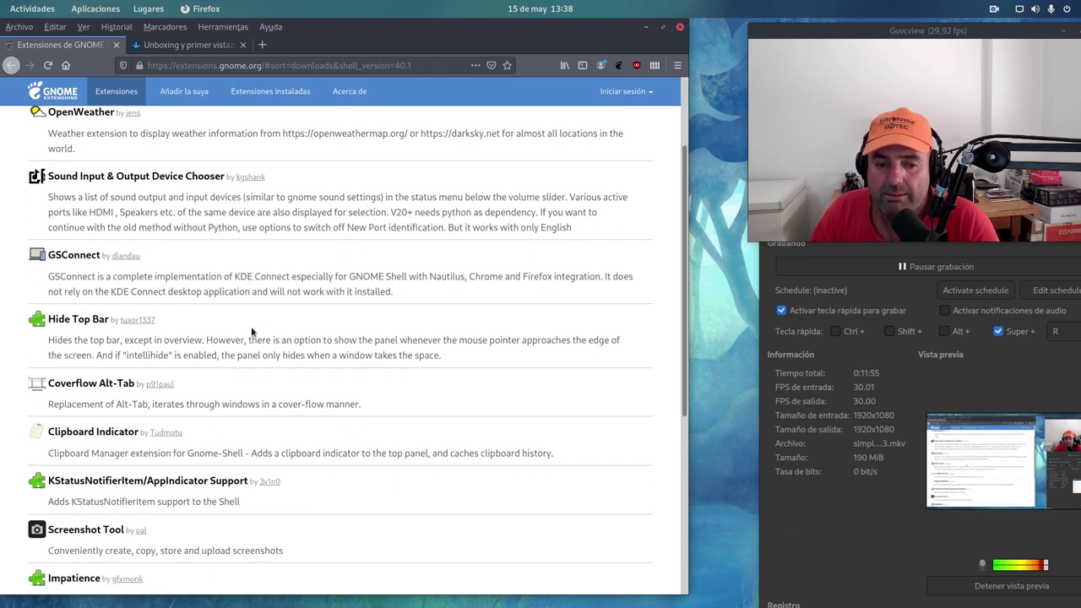
click(213, 481)
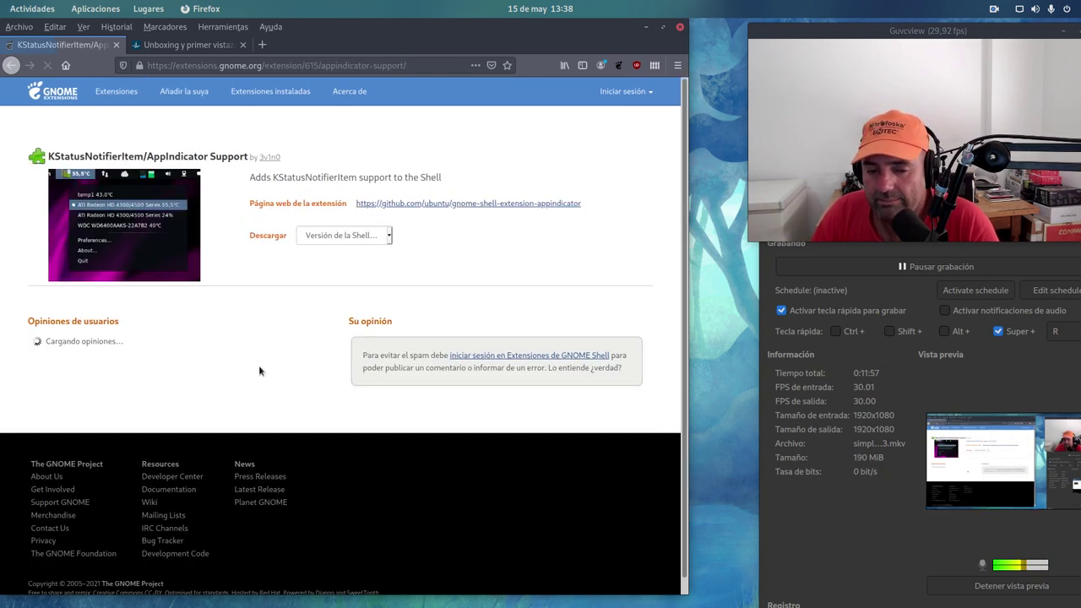
scroll(245, 362, down, 2)
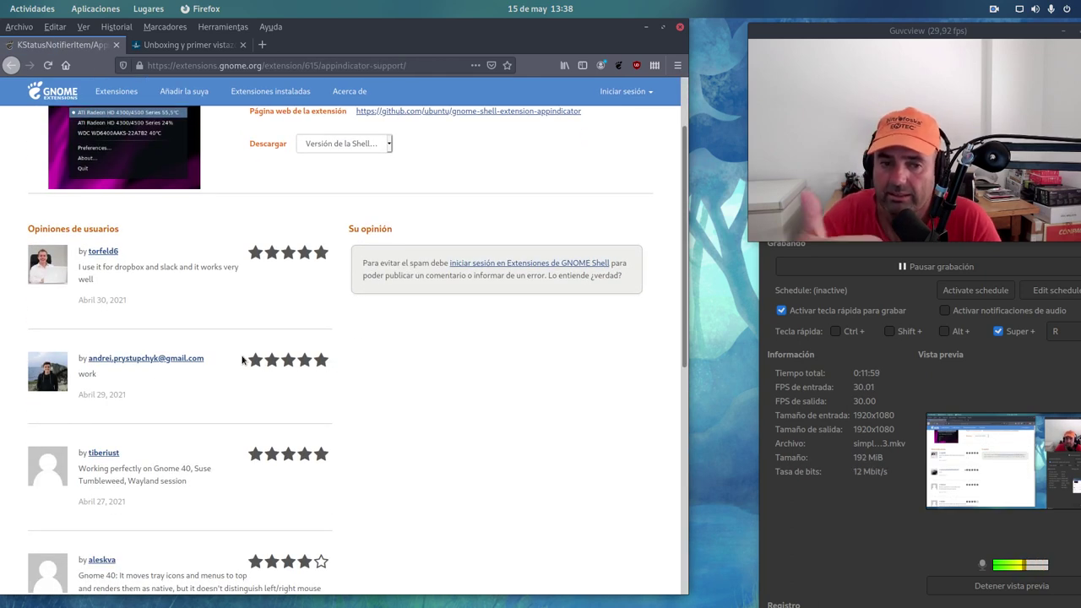
scroll(229, 366, up, 2)
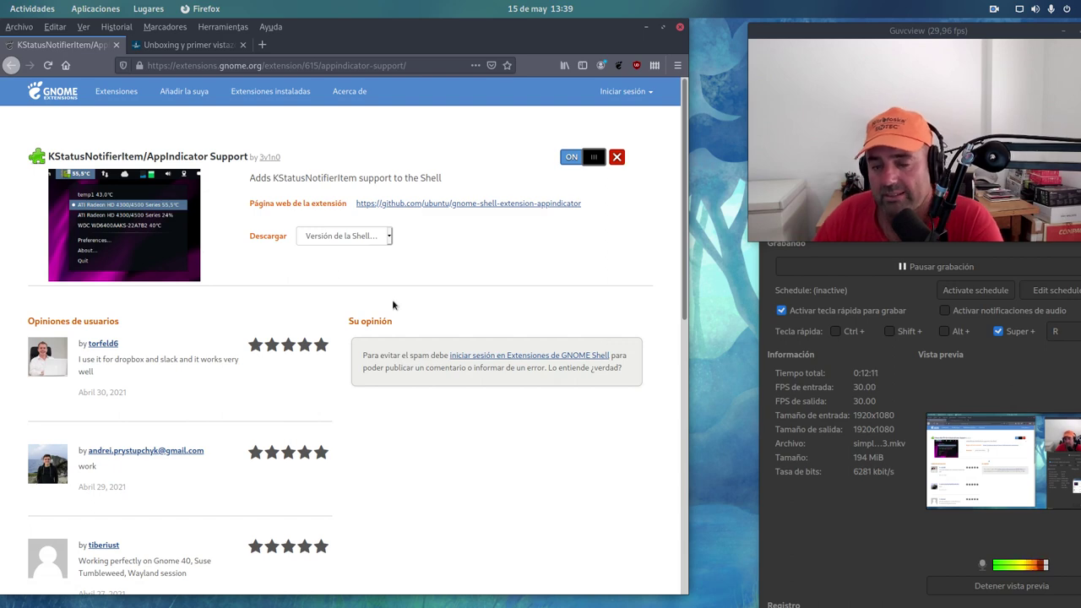
click(275, 95)
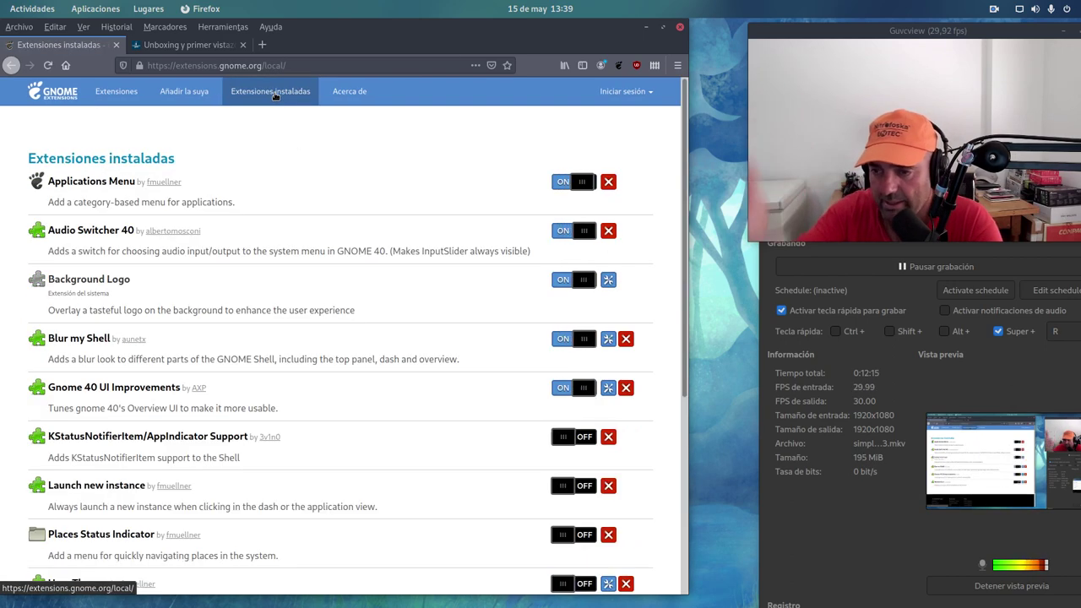
Step: View the extension switches in the Extensiones app, minimize it, and read through the Extensiones instaladas web list
key(super)
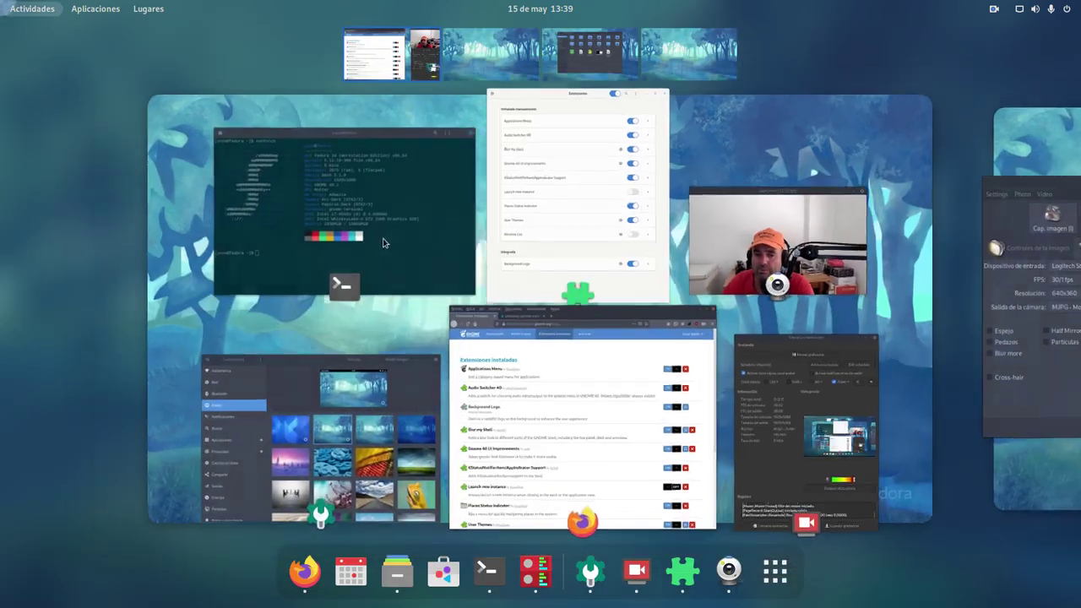
click(566, 249)
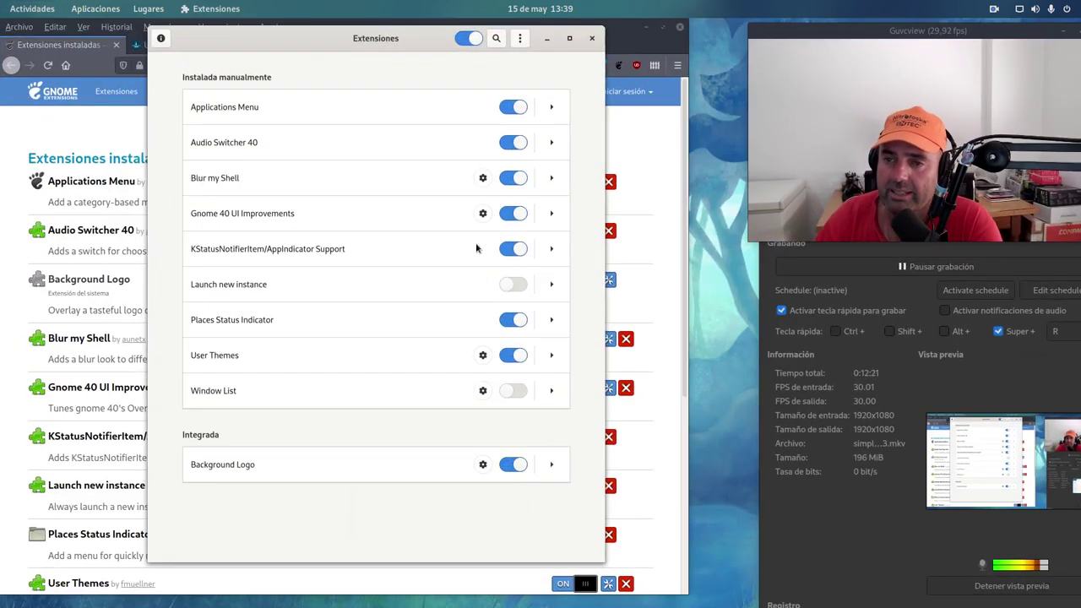
click(548, 39)
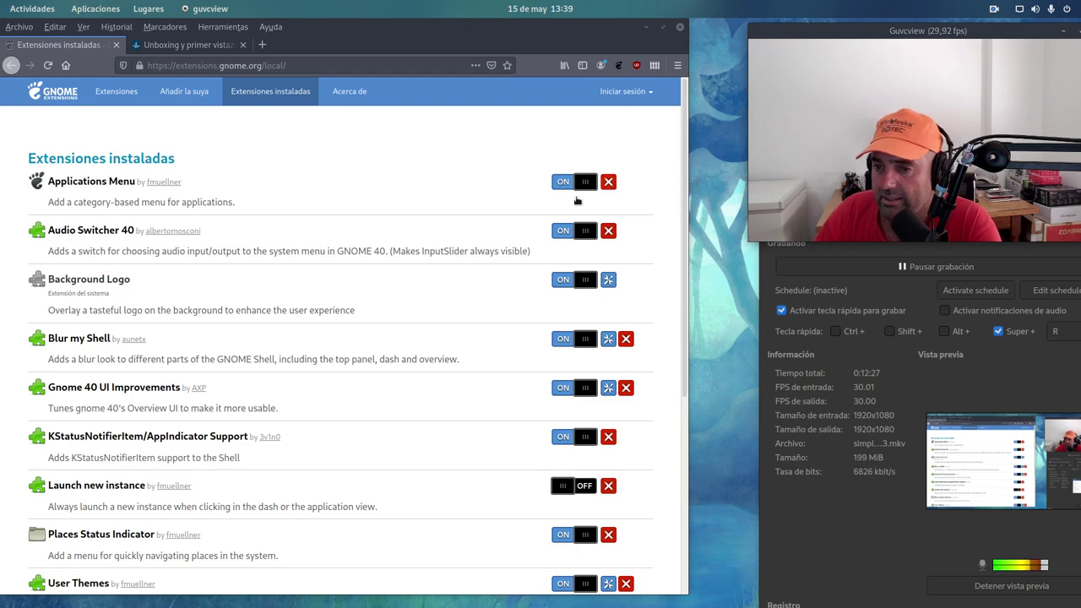
scroll(589, 296, down, 3)
scroll(466, 332, down, 4)
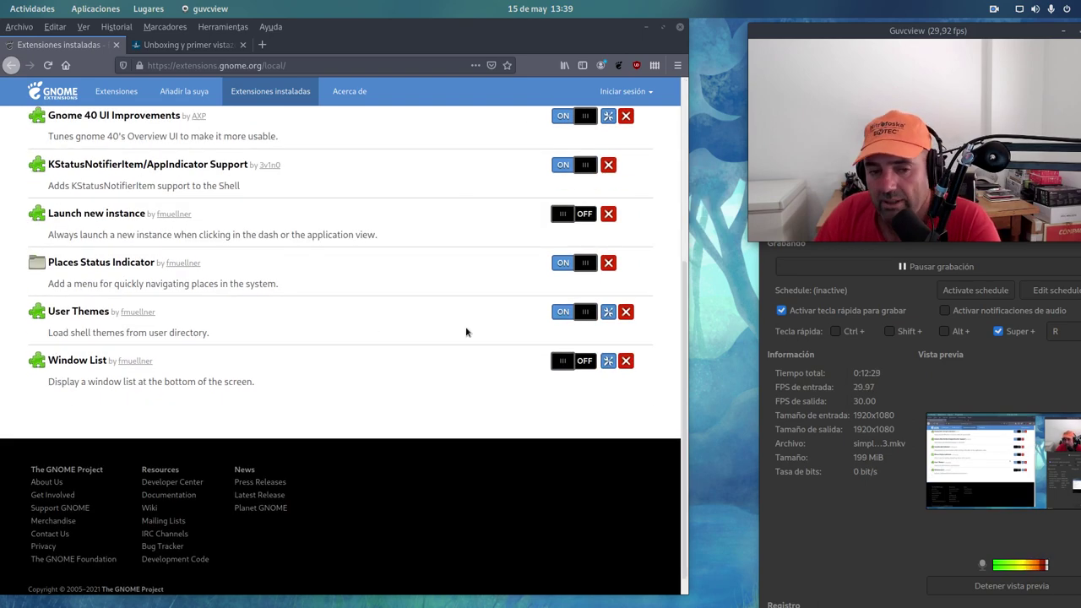
scroll(421, 378, up, 6)
Step: Bring the Extensiones app forward again, check its application menu, and minimize the window
key(super)
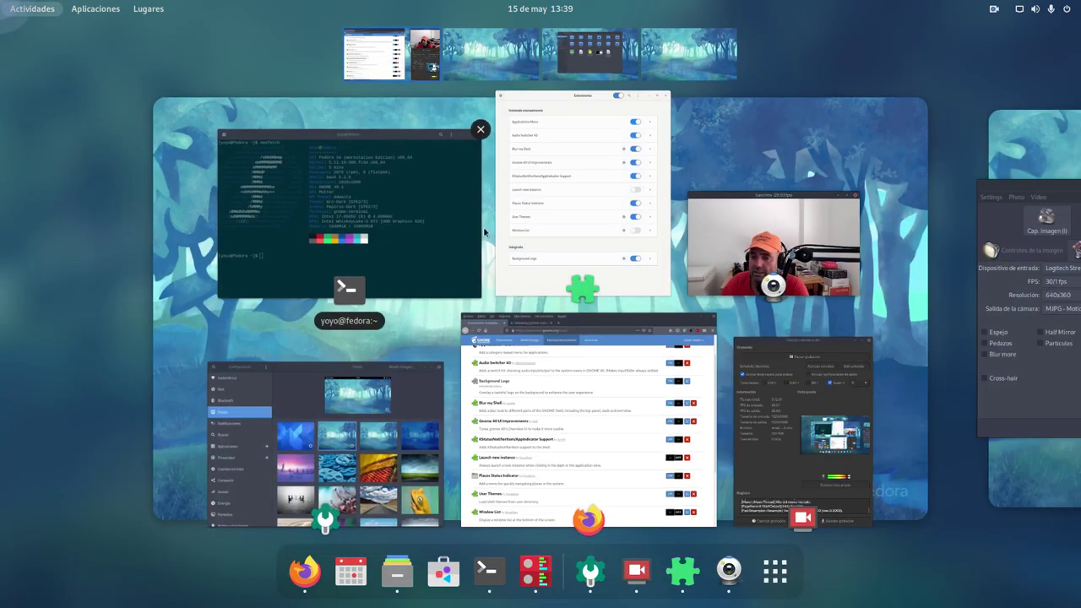
click(524, 207)
click(515, 10)
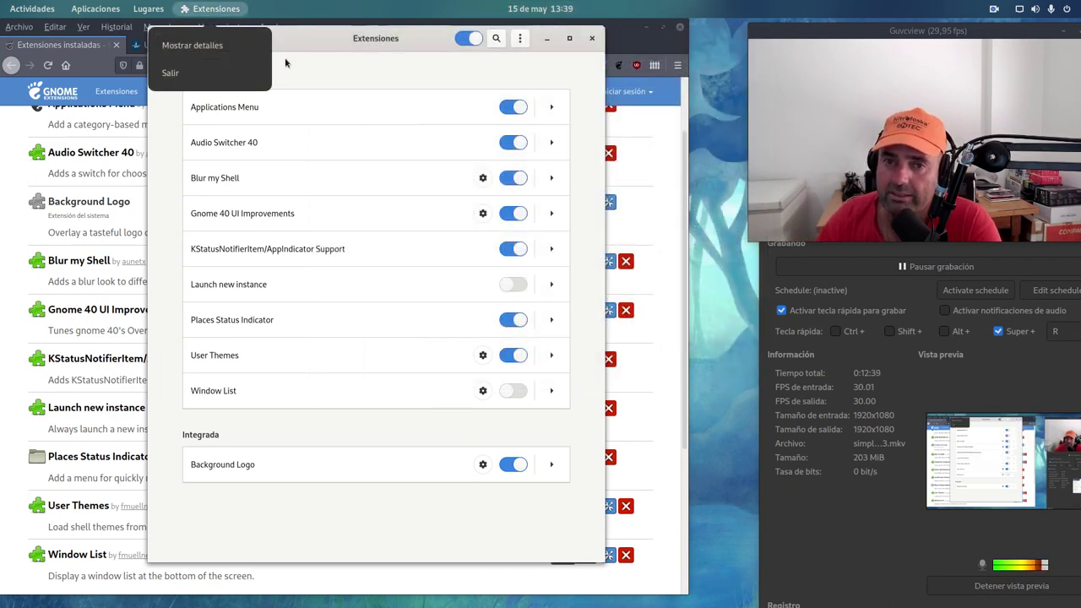
click(355, 39)
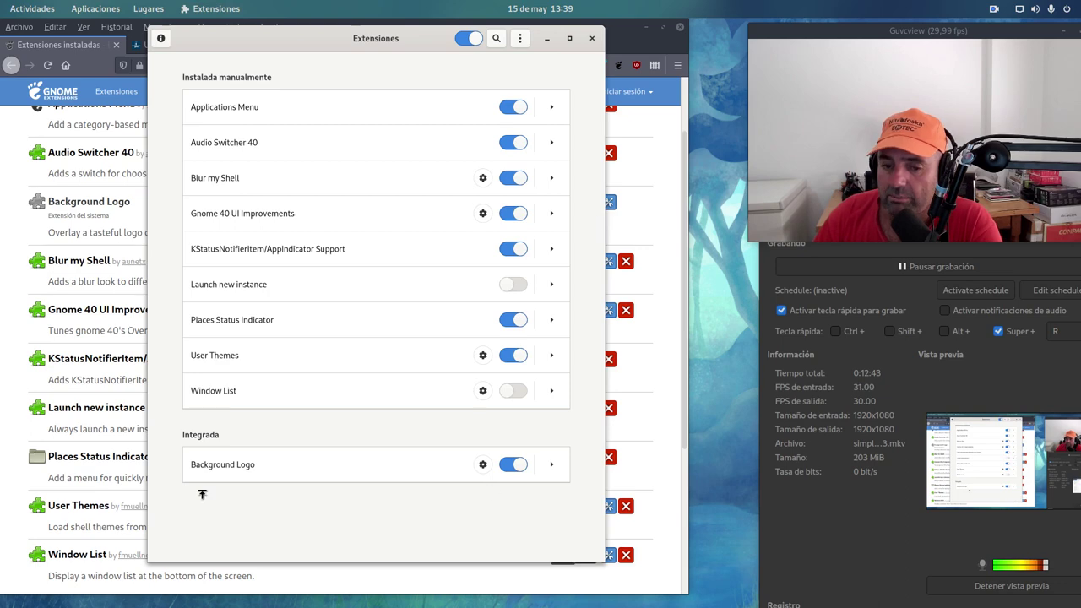
click(546, 39)
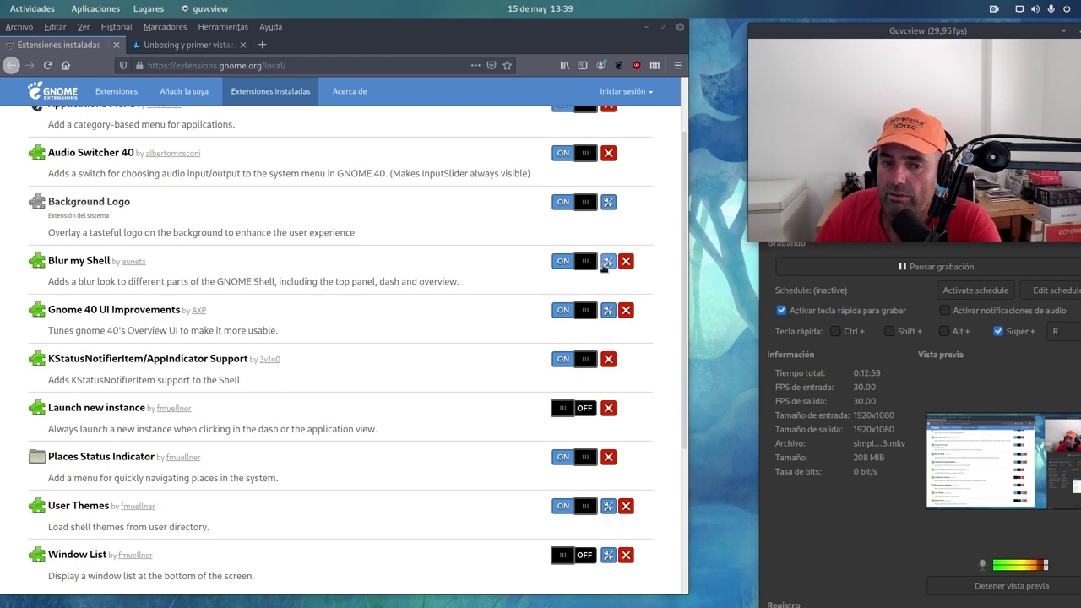
Step: Open the Blur my Shell preferences from the web list, check the notifications from the window overview, and return to Firefox
click(605, 263)
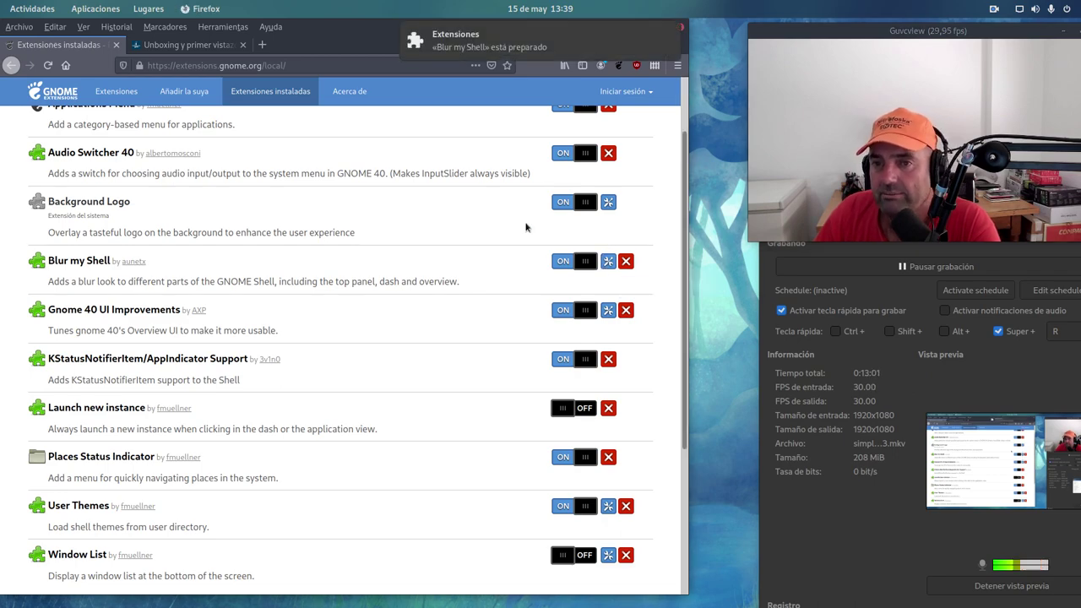
mouse_move(3, 2)
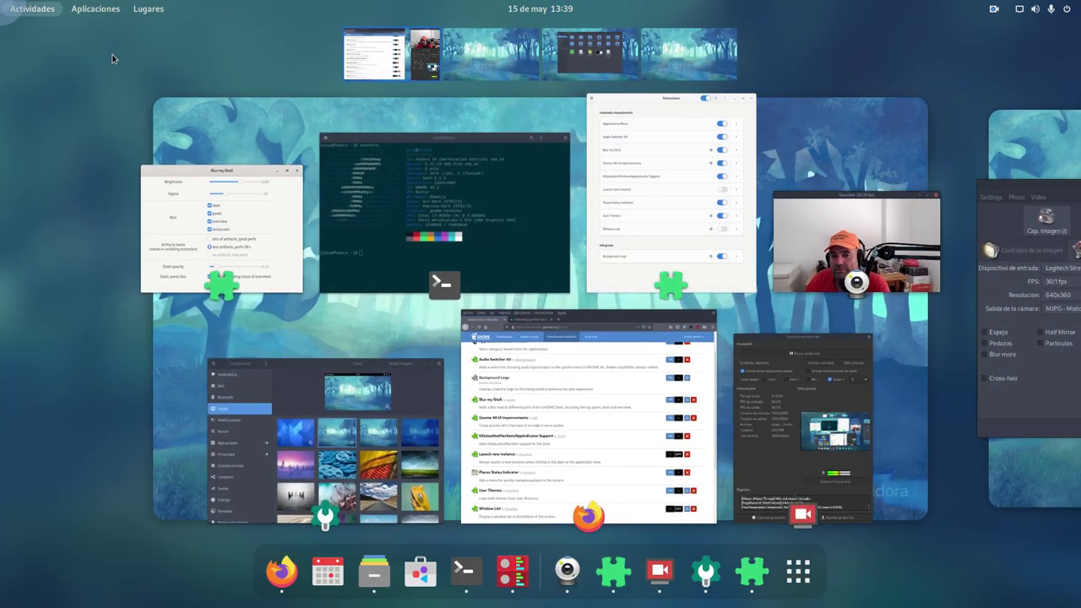
click(524, 13)
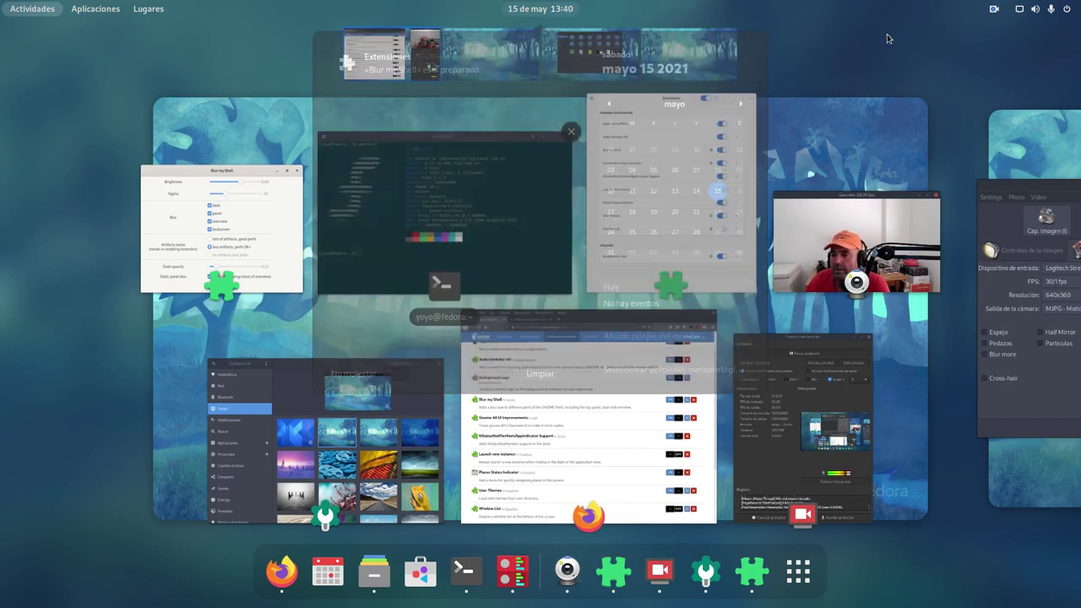
click(582, 328)
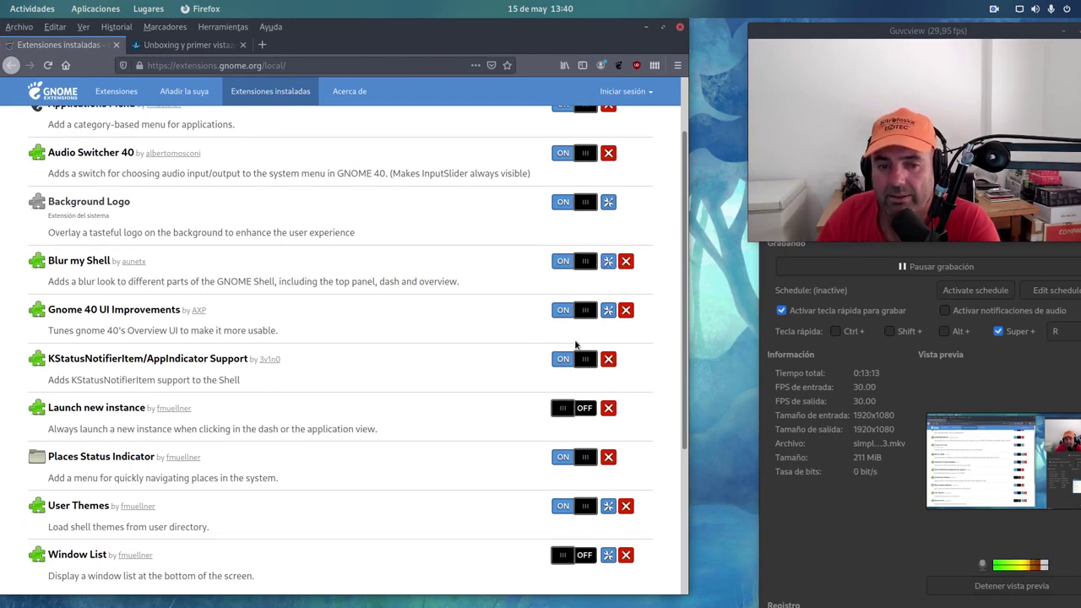
Step: Look over the Gnome 40 UI Improvements settings from the web list, close them, and check the notification list
click(608, 311)
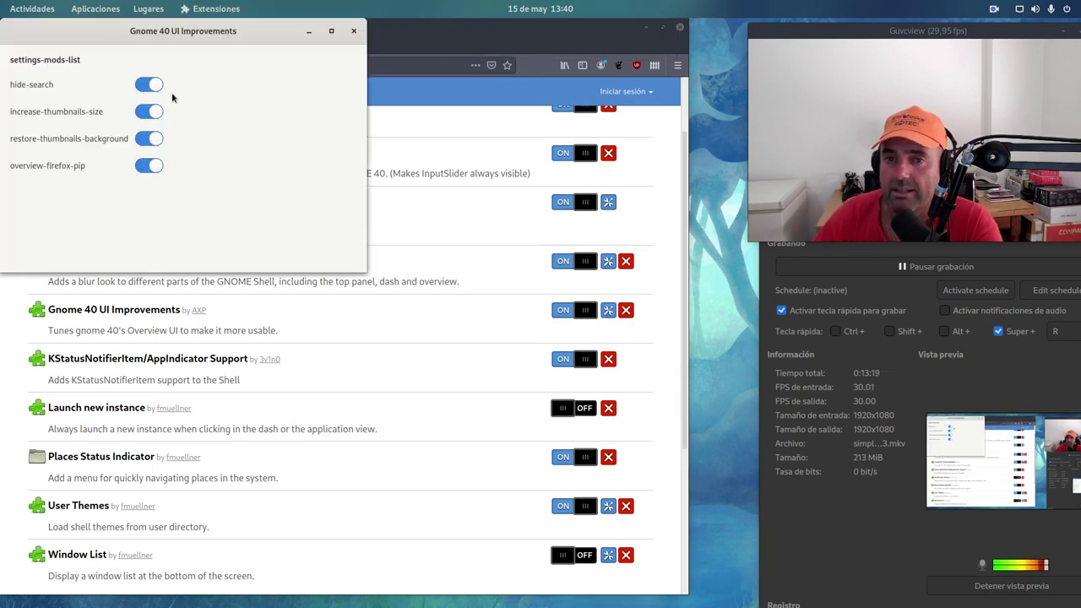
drag(247, 37, 467, 118)
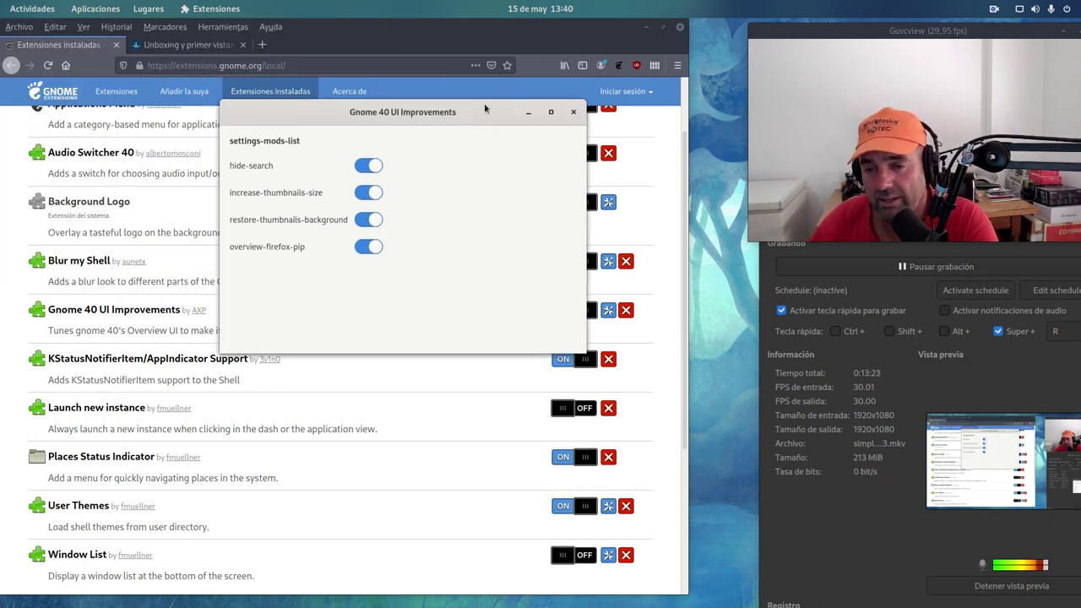
click(574, 112)
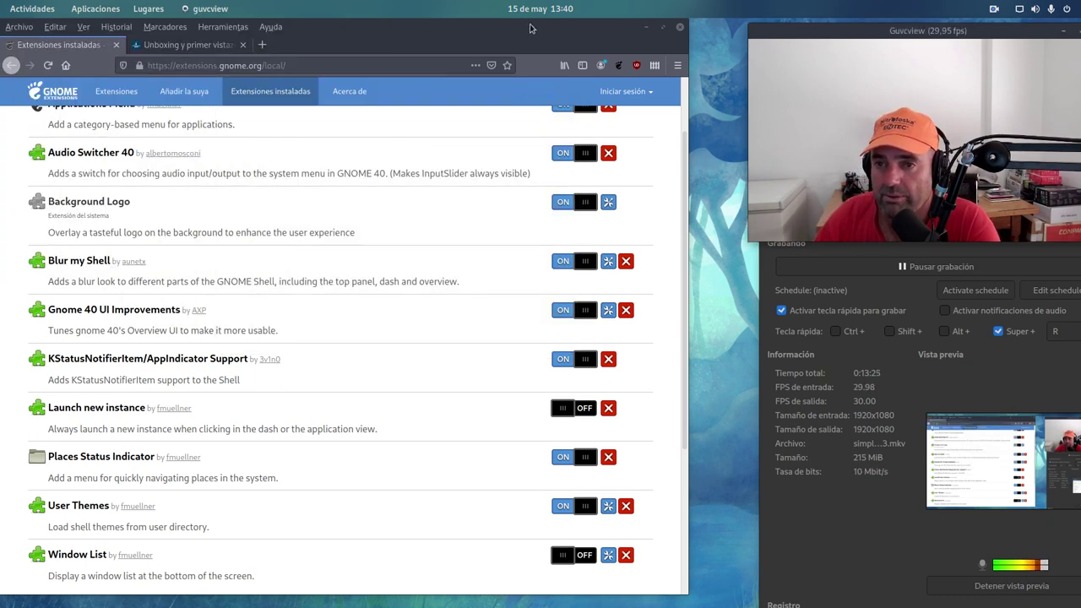
click(542, 9)
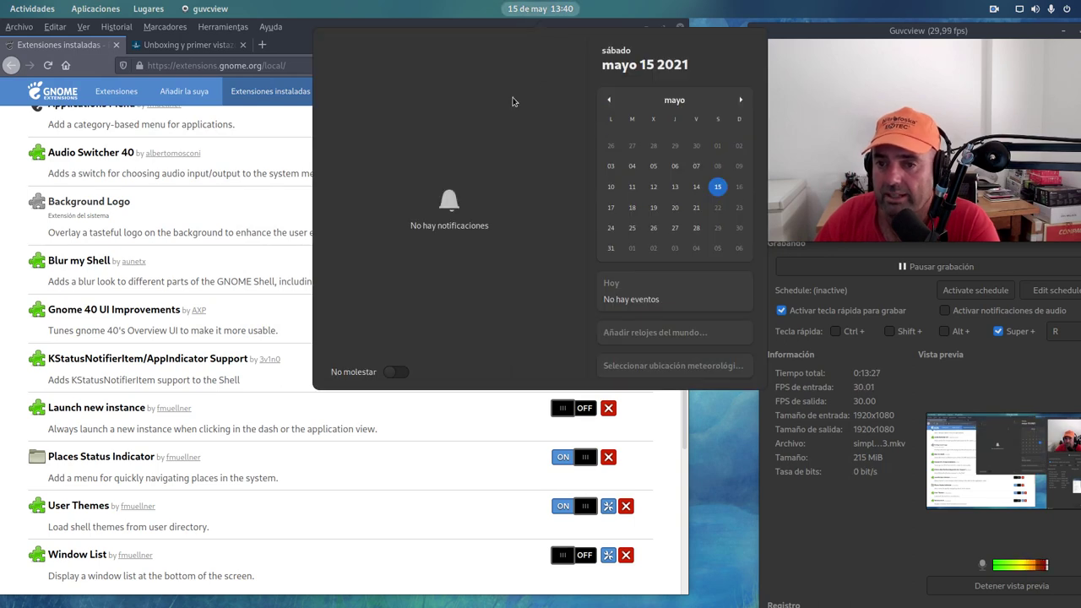
click(418, 26)
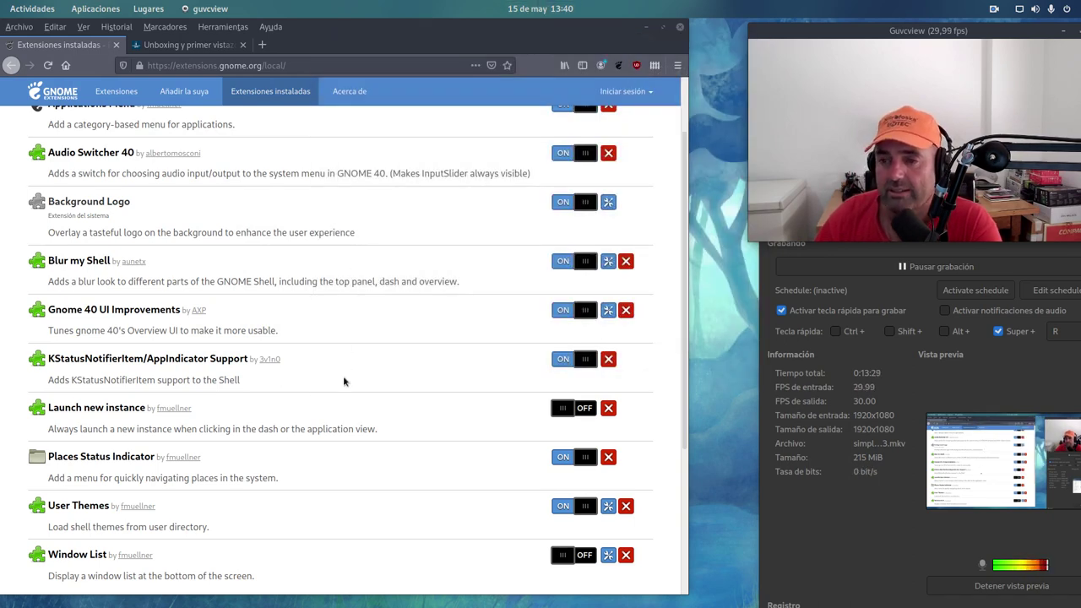
Step: Close the Blur my Shell preferences and bring the Extensiones app to the front, moving its window slightly down
scroll(345, 370, up, 2)
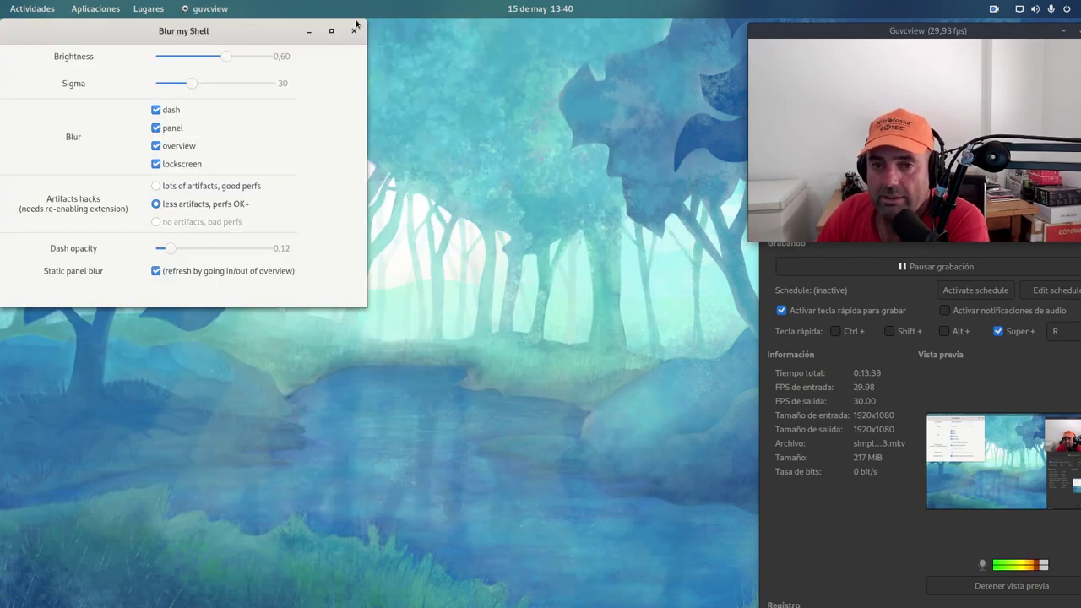
click(354, 31)
click(32, 8)
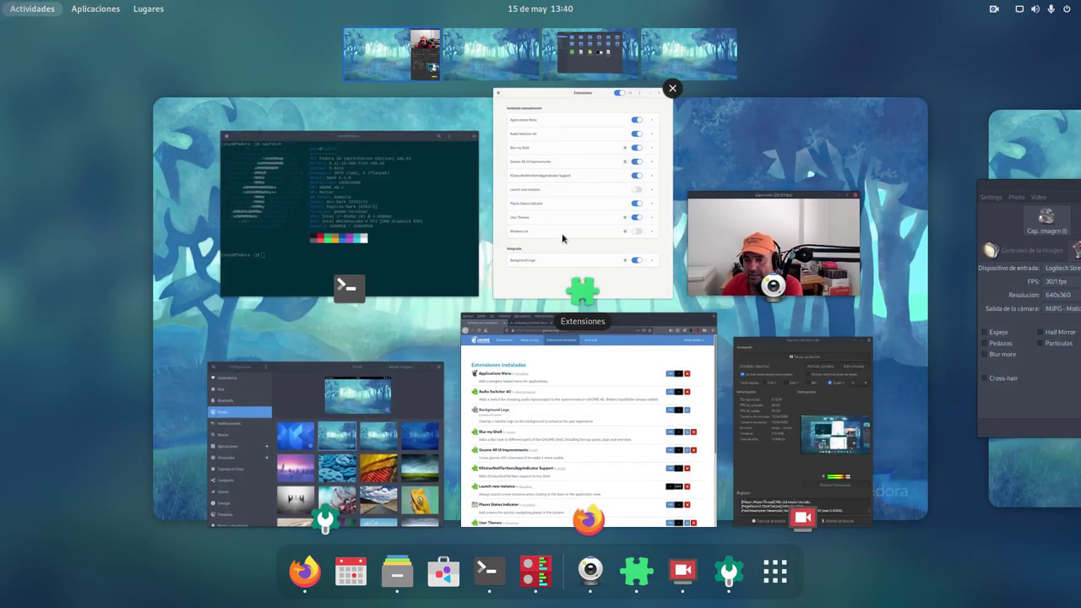
click(563, 240)
drag(309, 42, 309, 65)
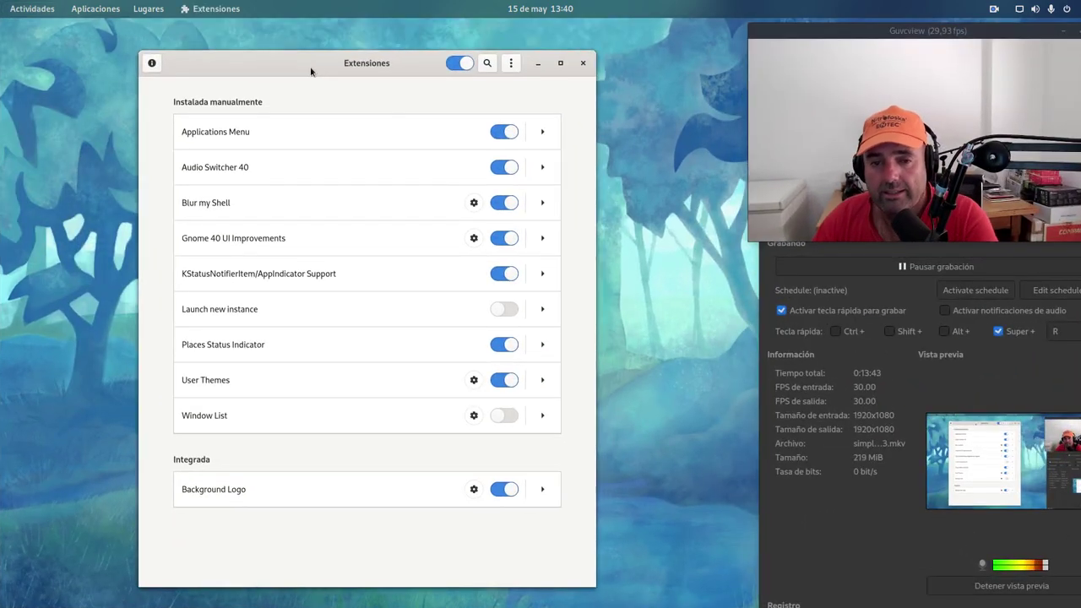